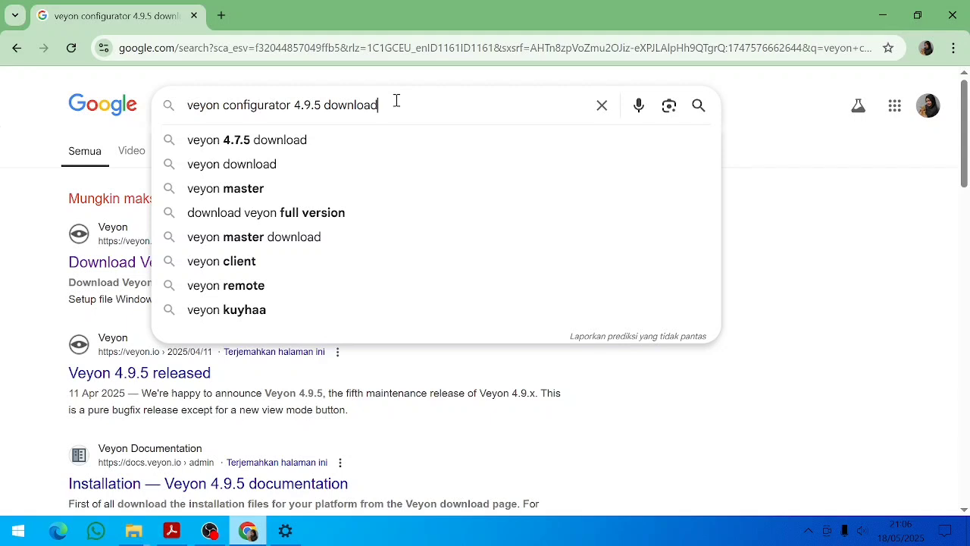
# - Download the Veyon 4.9.5 Windows 64-bit setup file (14.9 MB) from the official Download Veyon page
pyautogui.press('Return')
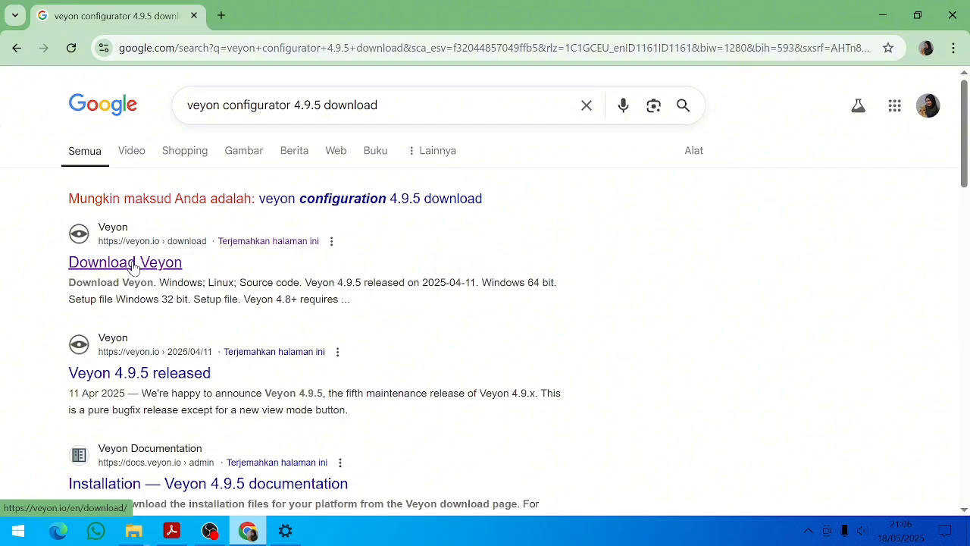
pyautogui.click(134, 264)
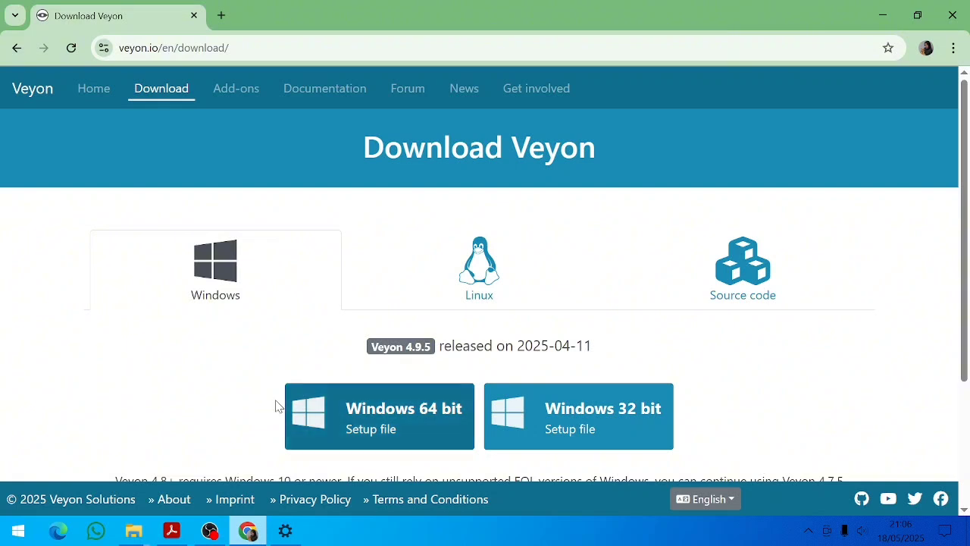
pyautogui.click(429, 433)
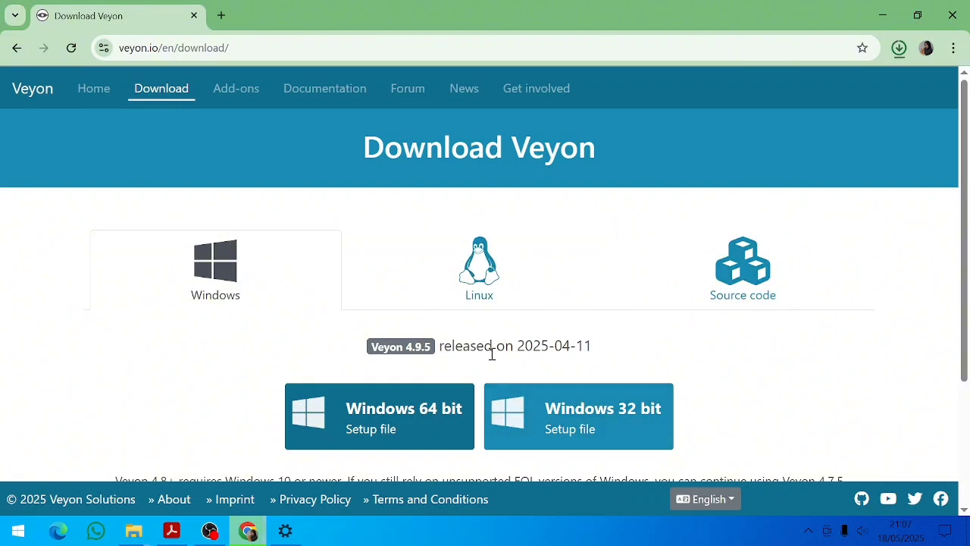
pyautogui.click(899, 48)
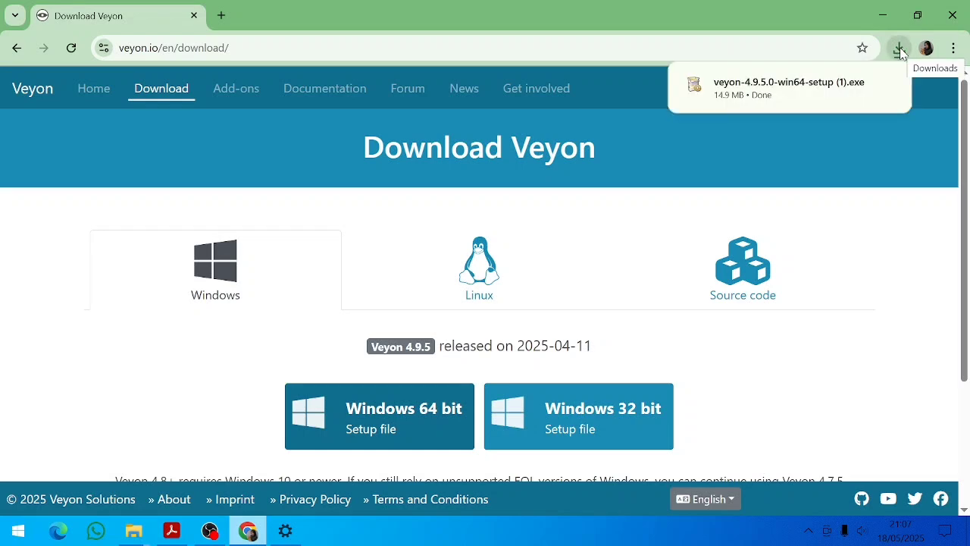
# - Run veyon-4.9.5.0-win64-setup (1).exe from the Downloads folder, allowing it past the SmartScreen warning
pyautogui.click(860, 85)
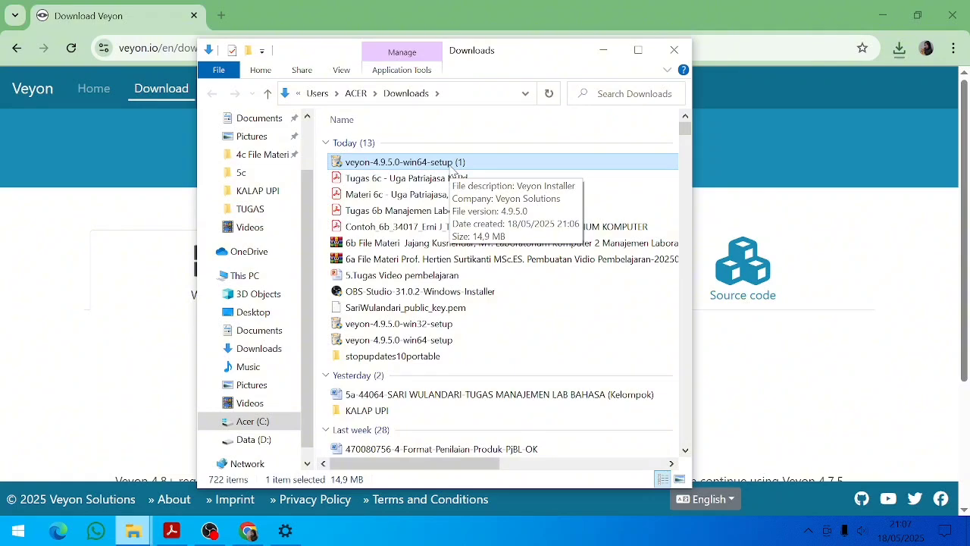
pyautogui.doubleClick(455, 164)
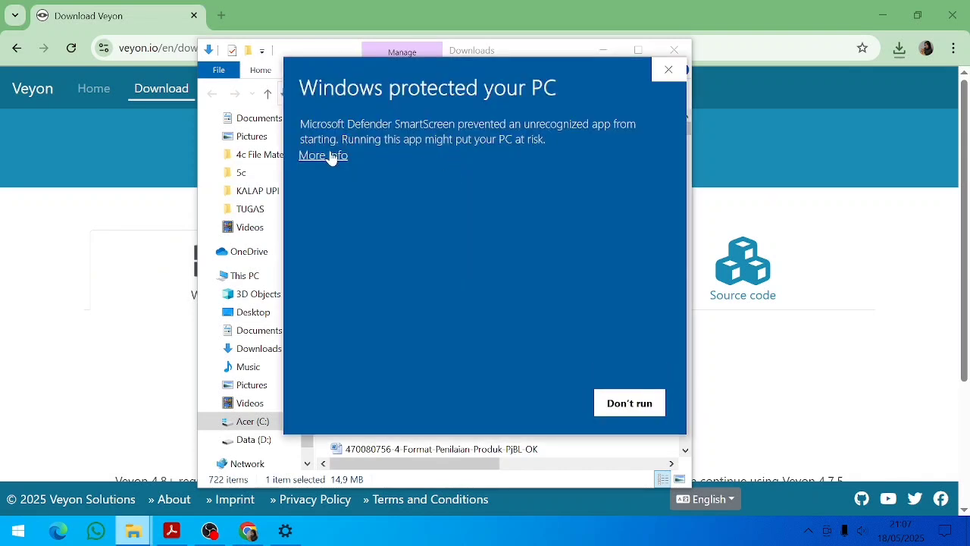
pyautogui.click(330, 156)
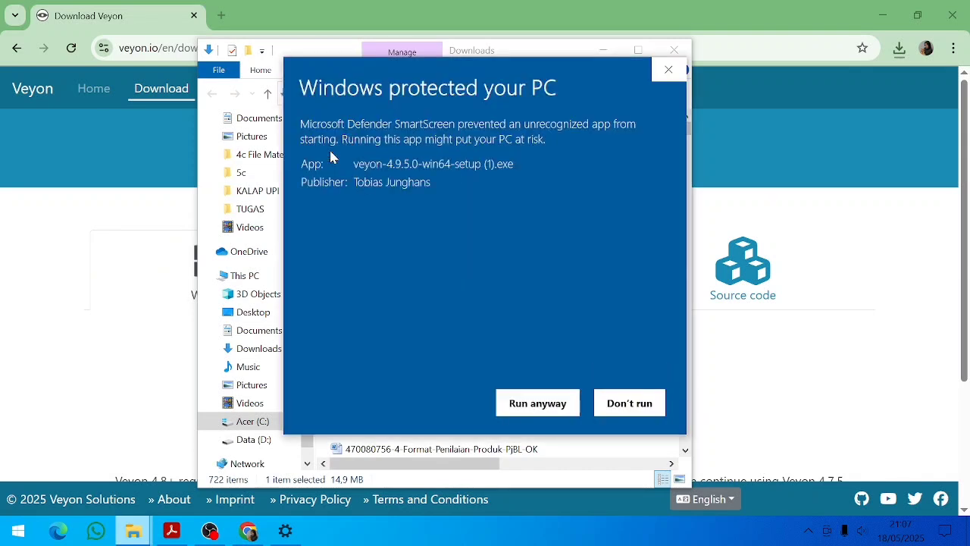
pyautogui.click(537, 403)
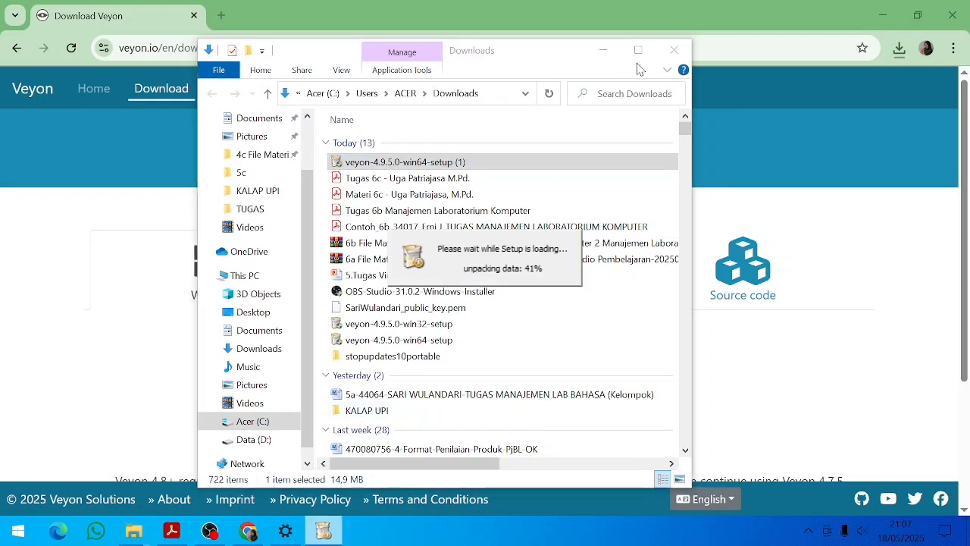
pyautogui.click(603, 50)
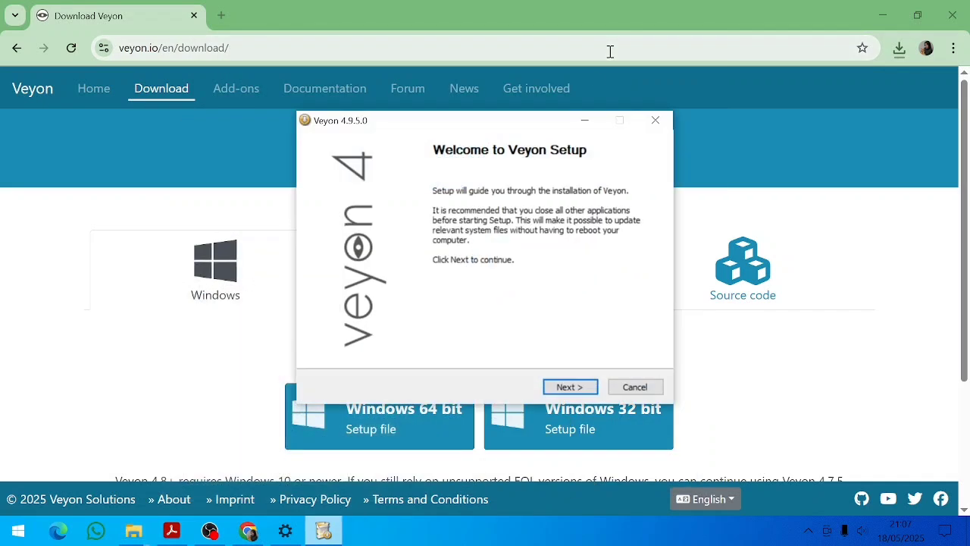
# - Install Veyon 4.9.5 to C:\Program Files\Veyon\ with all components, finishing with the configurator set to launch
pyautogui.click(570, 389)
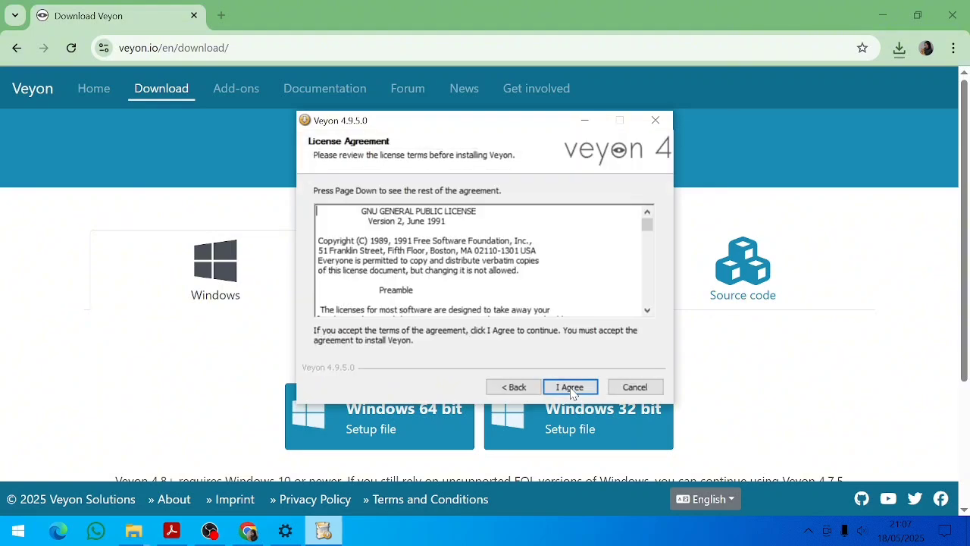
pyautogui.click(570, 388)
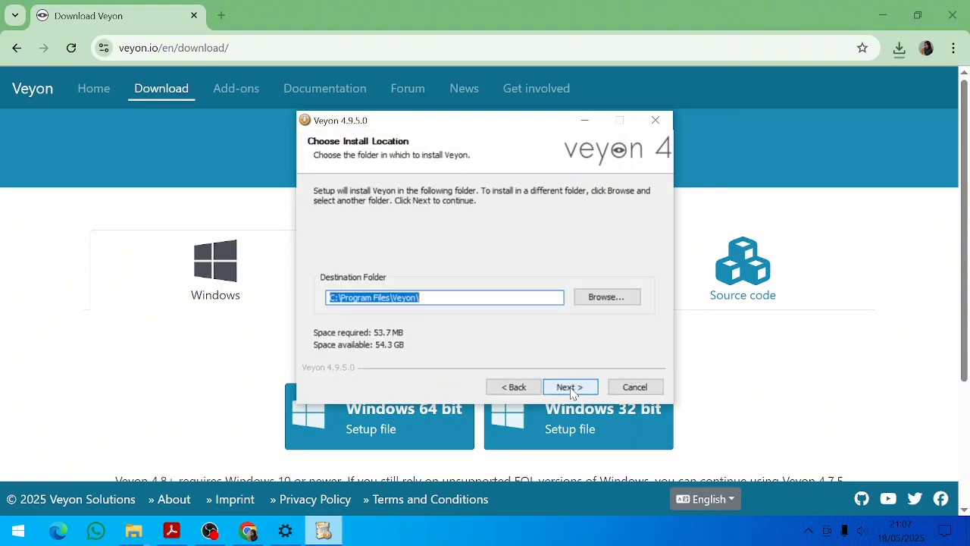
pyautogui.click(570, 387)
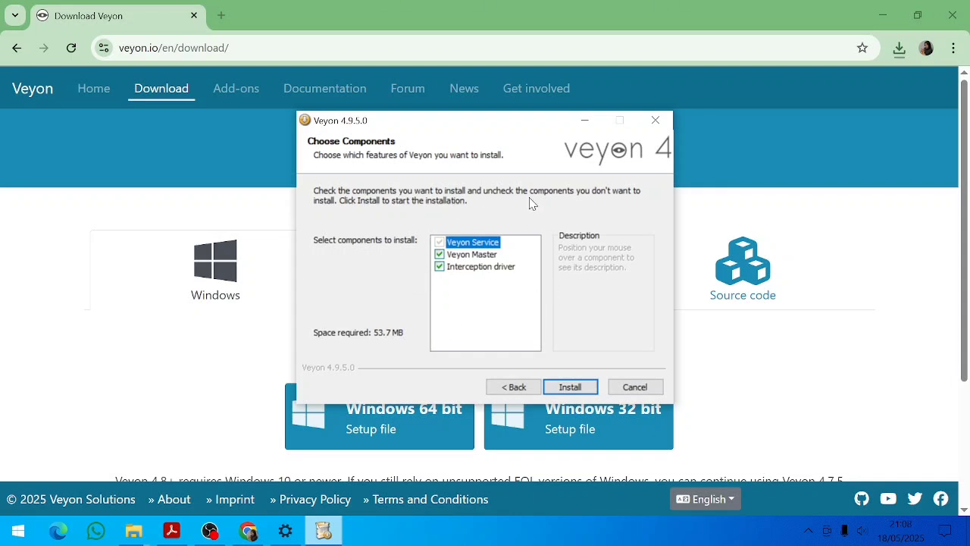
pyautogui.moveTo(450, 271)
pyautogui.moveTo(479, 263)
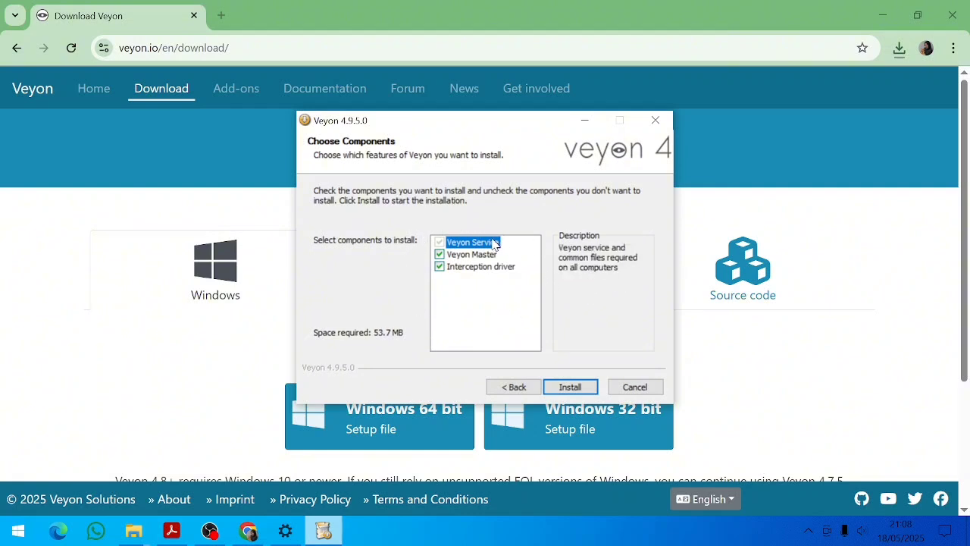
pyautogui.click(584, 390)
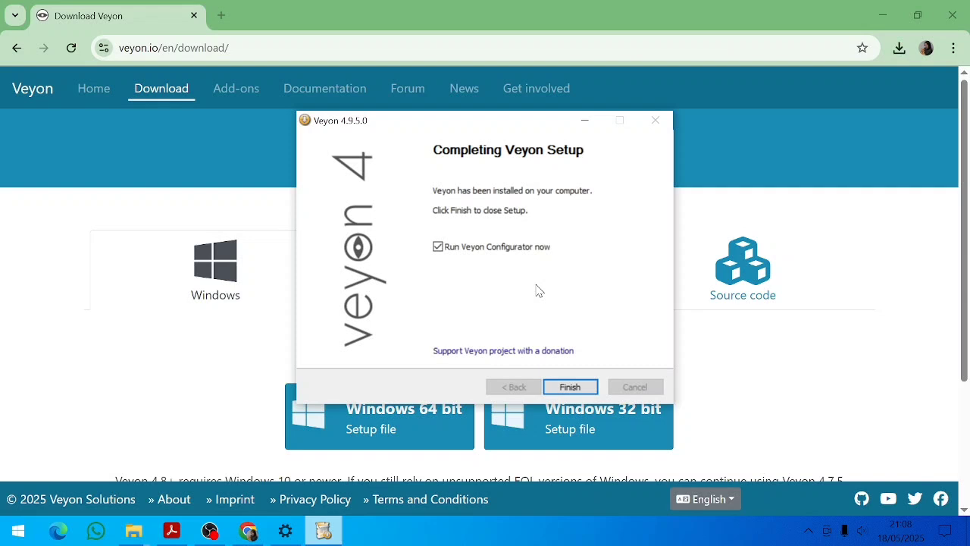
pyautogui.click(582, 387)
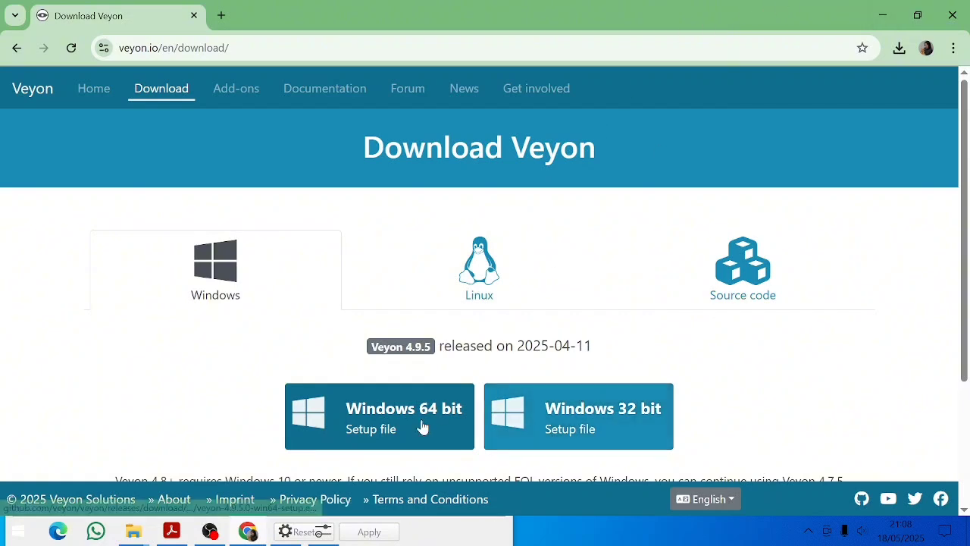
# - Minimize Chrome and the PDF viewer and maximize Veyon Configurator
pyautogui.click(883, 22)
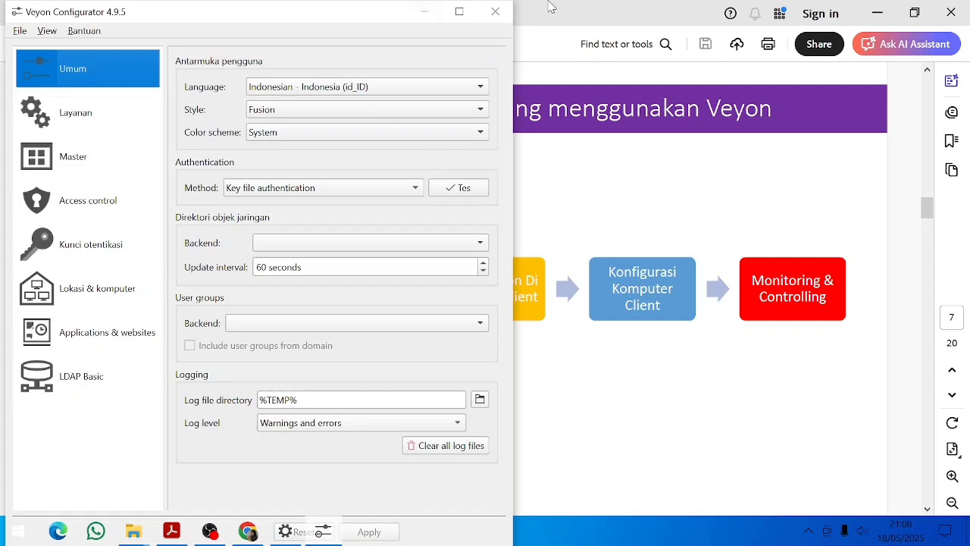
pyautogui.click(885, 13)
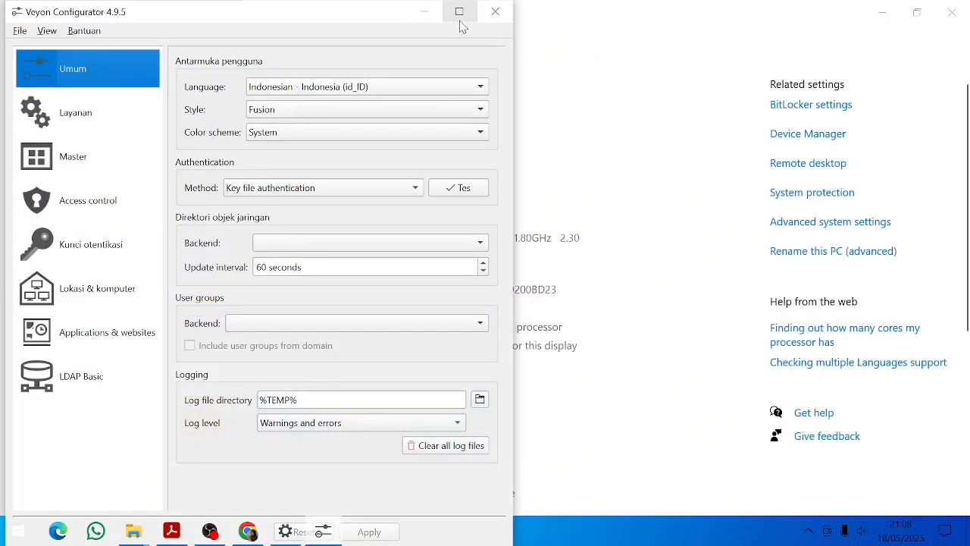
pyautogui.click(459, 15)
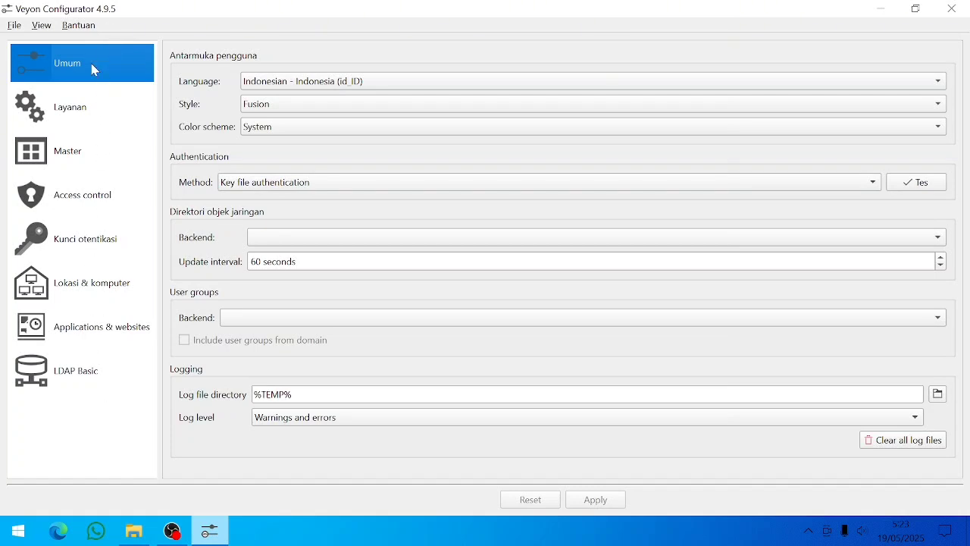
# - Browse each settings page from Service through LDAP Basic, then return to General
pyautogui.click(55, 110)
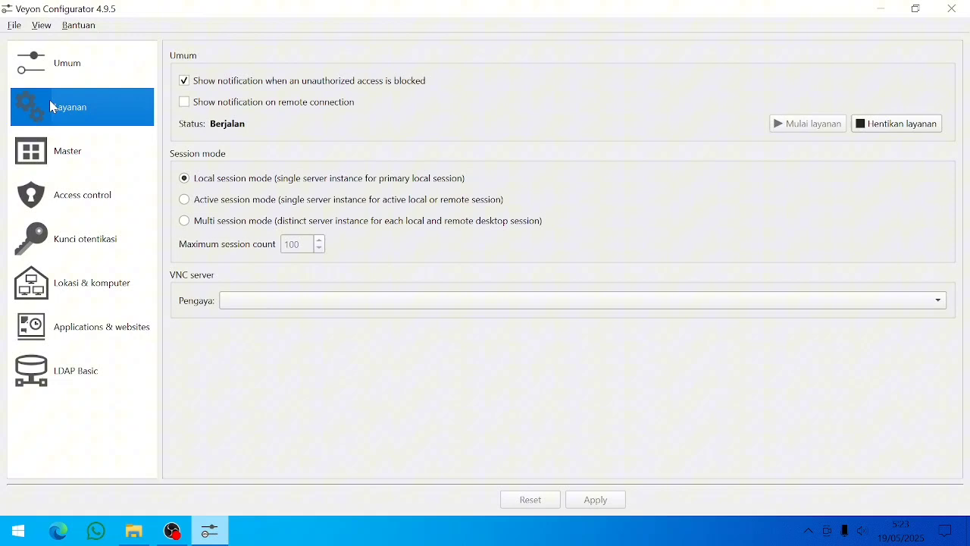
pyautogui.click(50, 161)
pyautogui.click(50, 211)
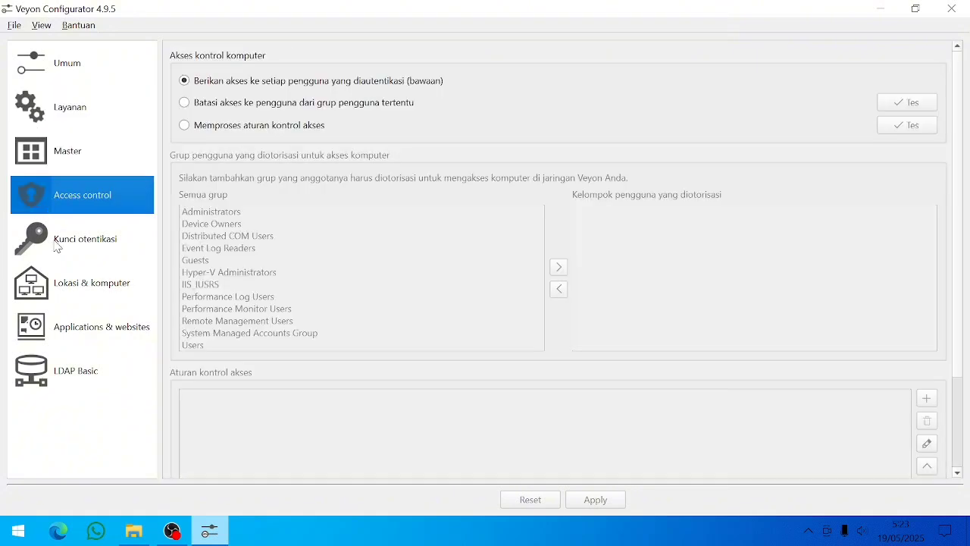
pyautogui.click(57, 246)
pyautogui.click(60, 277)
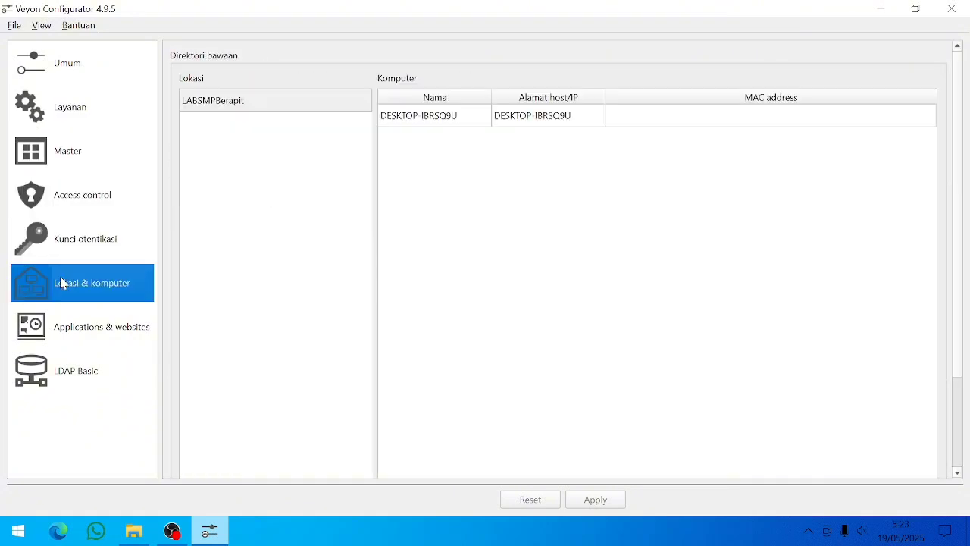
pyautogui.click(66, 336)
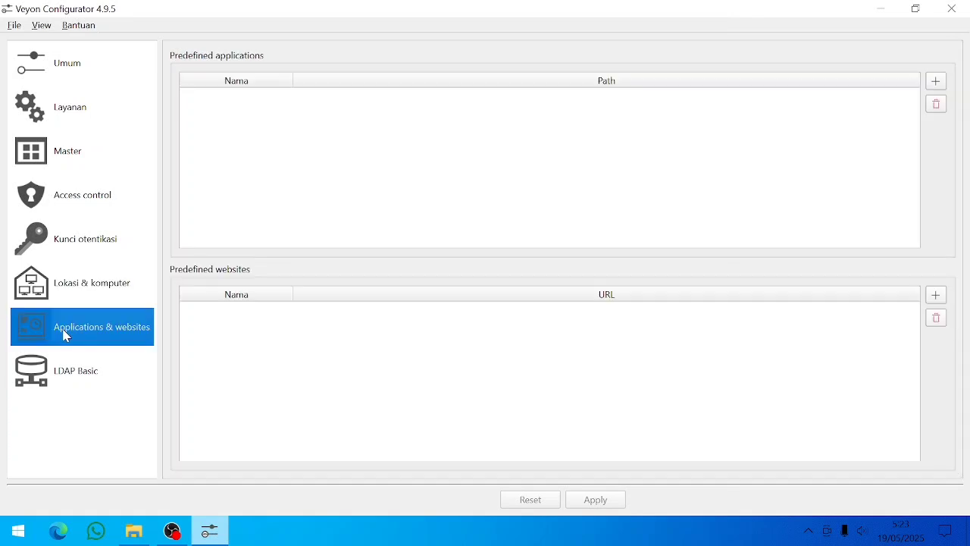
pyautogui.click(57, 364)
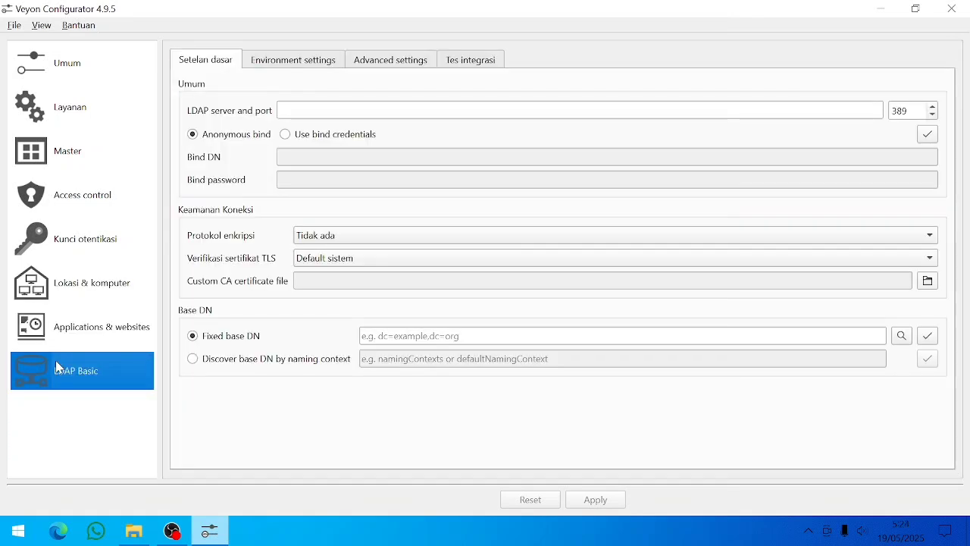
pyautogui.click(84, 63)
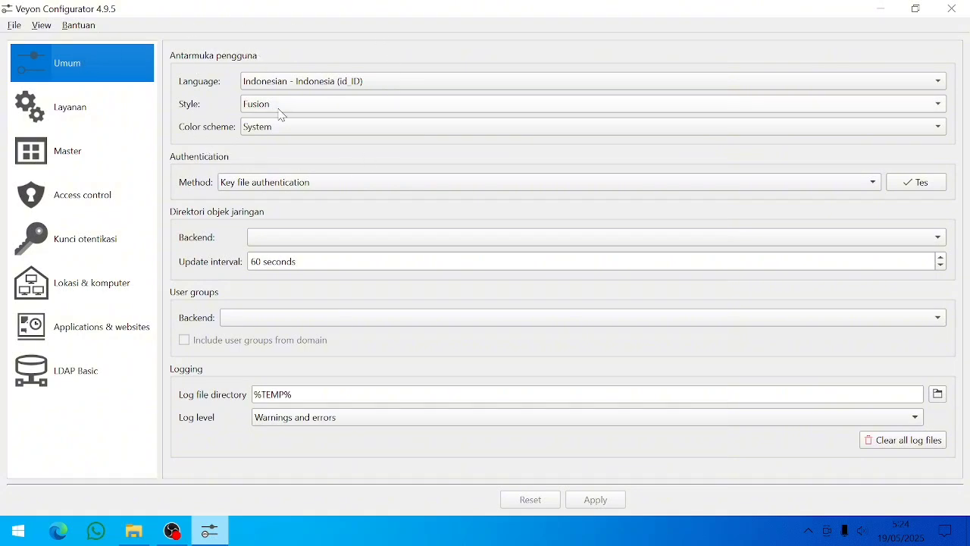
# - Keep Indonesian as the interface language and key file as the authentication method
pyautogui.click(252, 83)
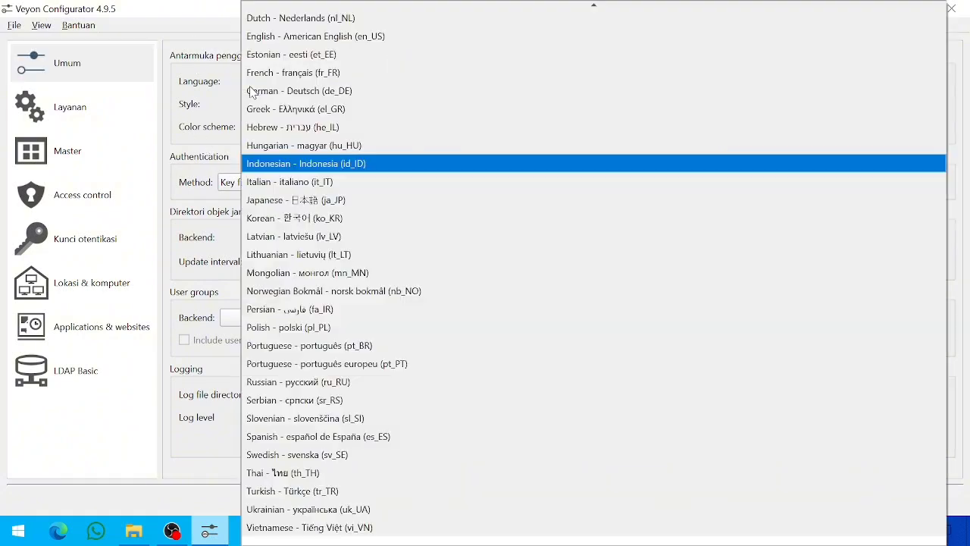
pyautogui.click(255, 165)
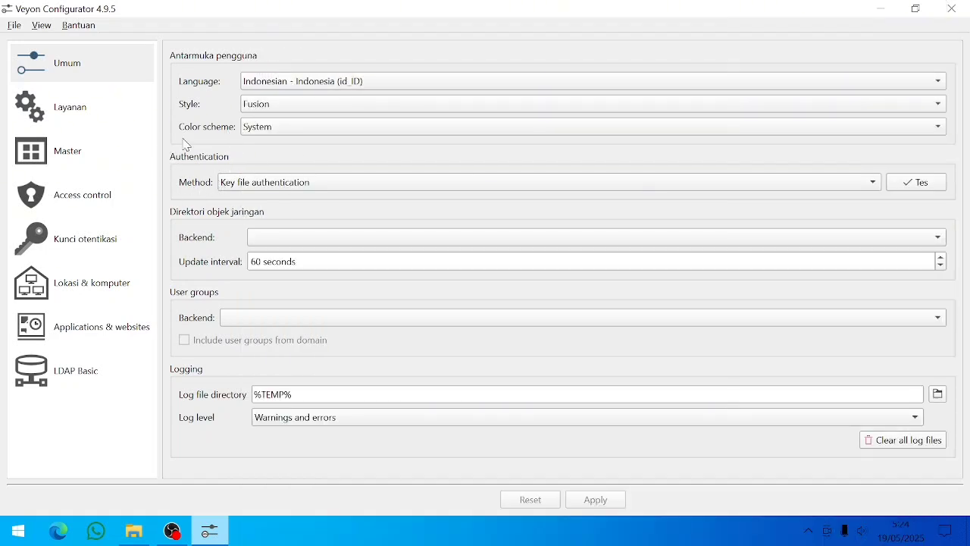
pyautogui.click(232, 185)
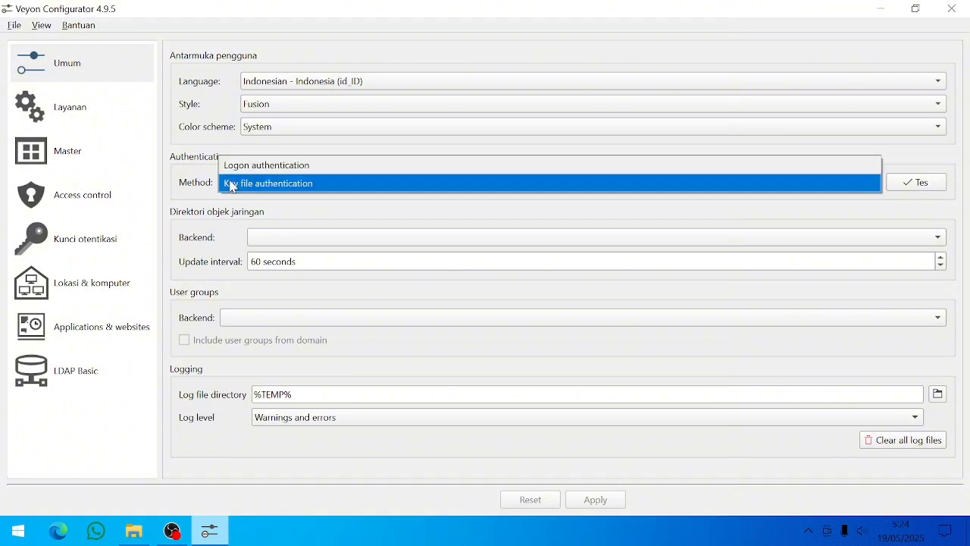
pyautogui.click(232, 187)
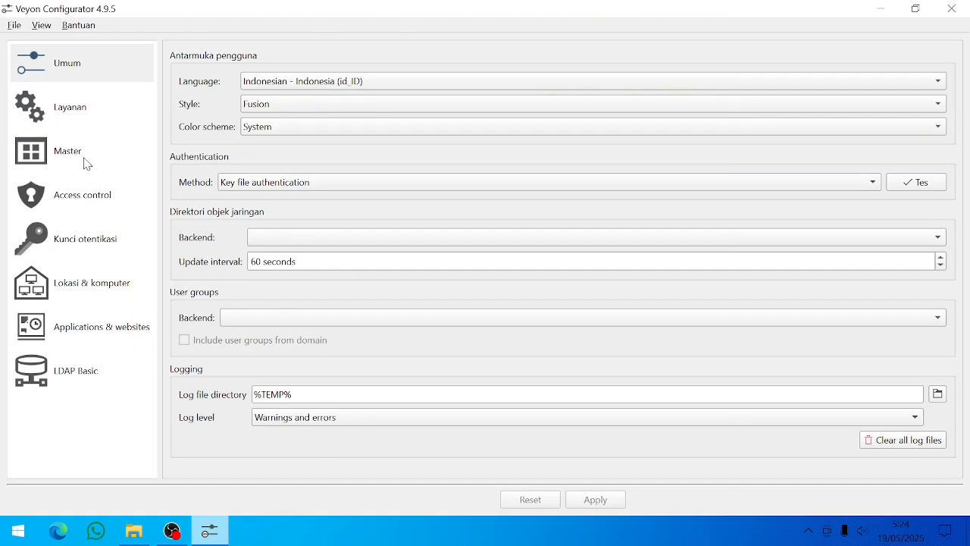
# - Step through the Service, Master and Access control pages to Authentication keys
pyautogui.click(77, 112)
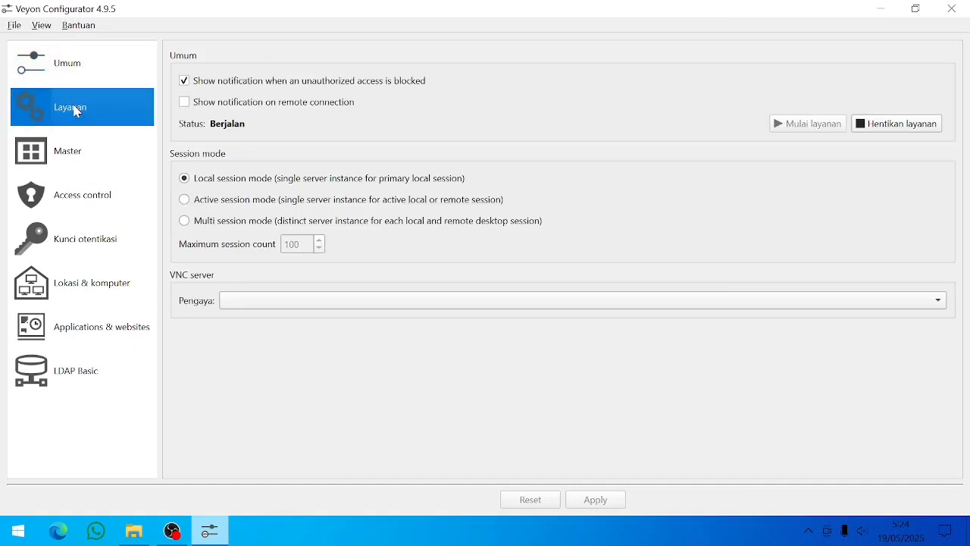
pyautogui.click(63, 157)
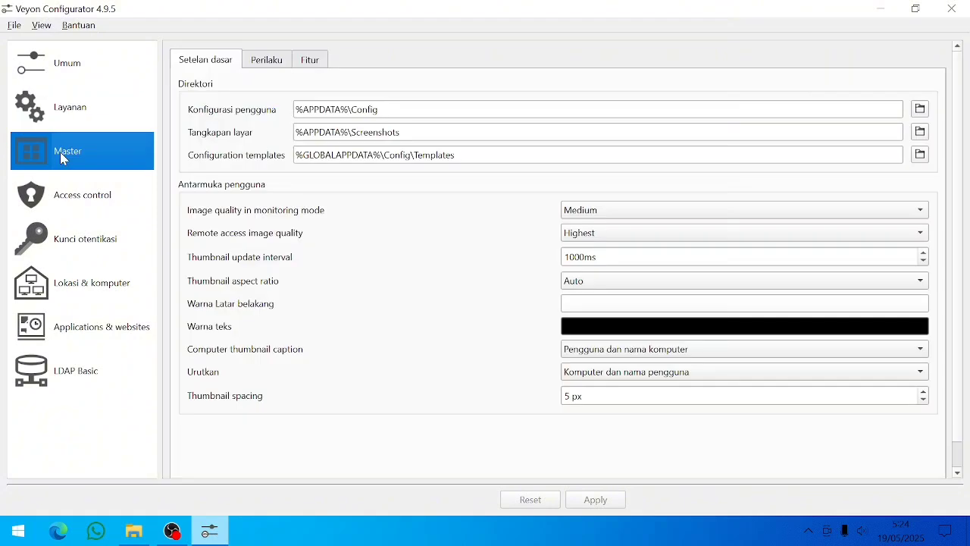
pyautogui.click(69, 209)
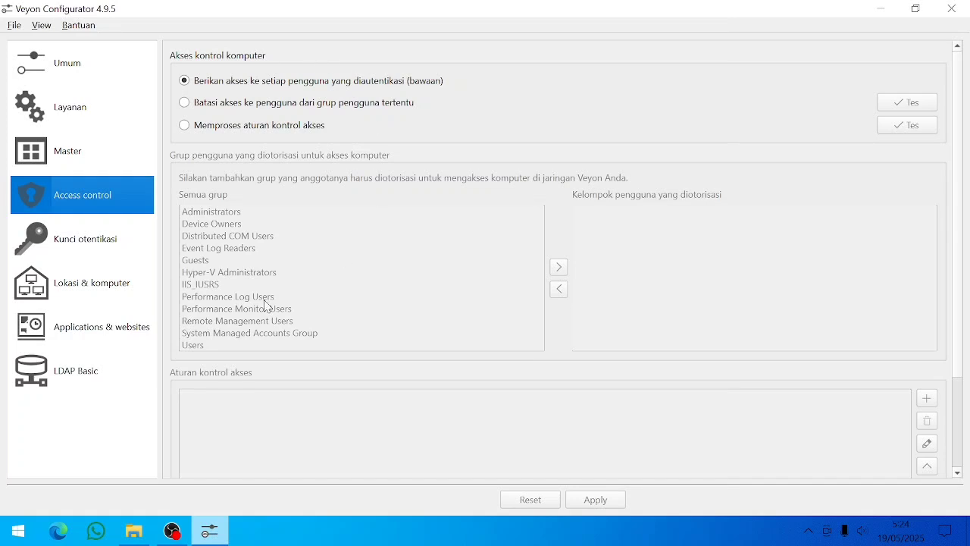
pyautogui.click(38, 249)
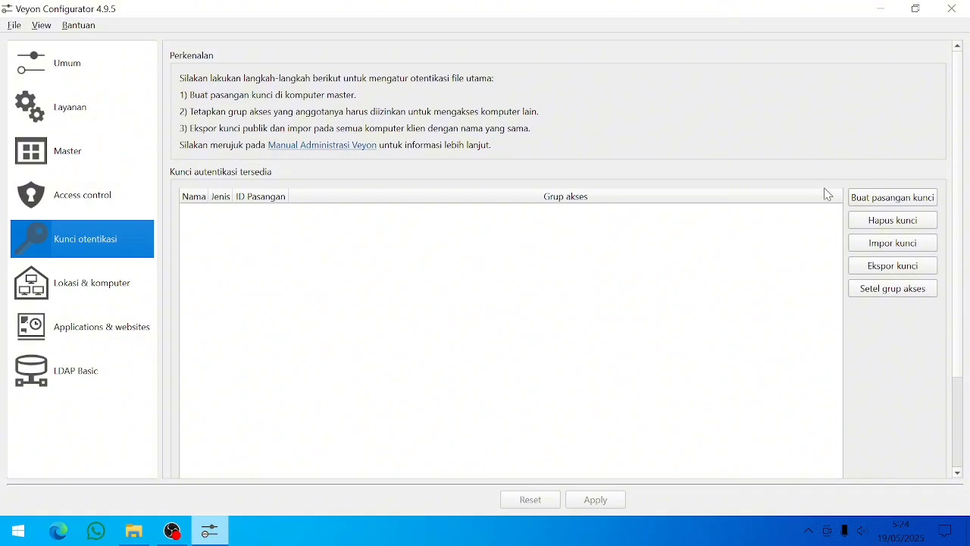
# - Create a new authentication key pair, entering the user's name as the key name
pyautogui.click(888, 199)
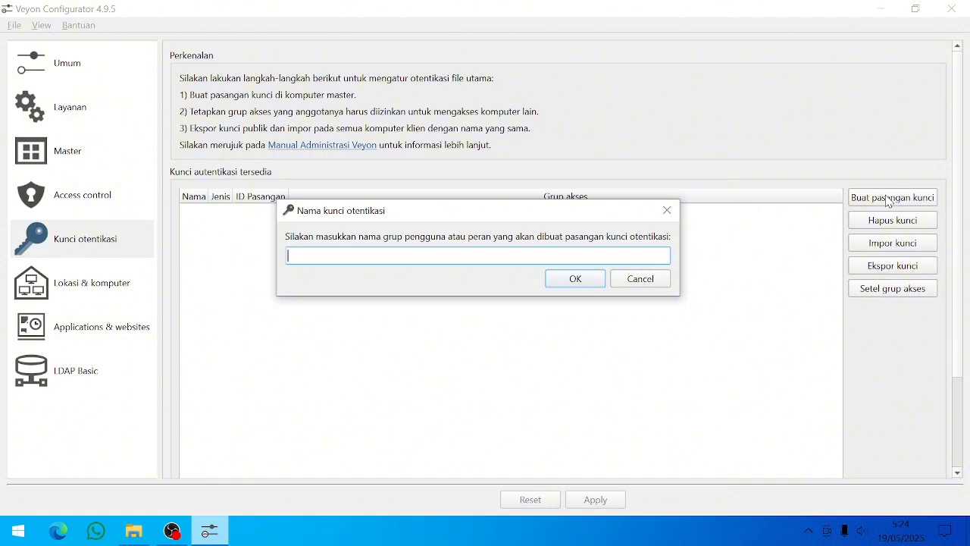
pyautogui.click(559, 284)
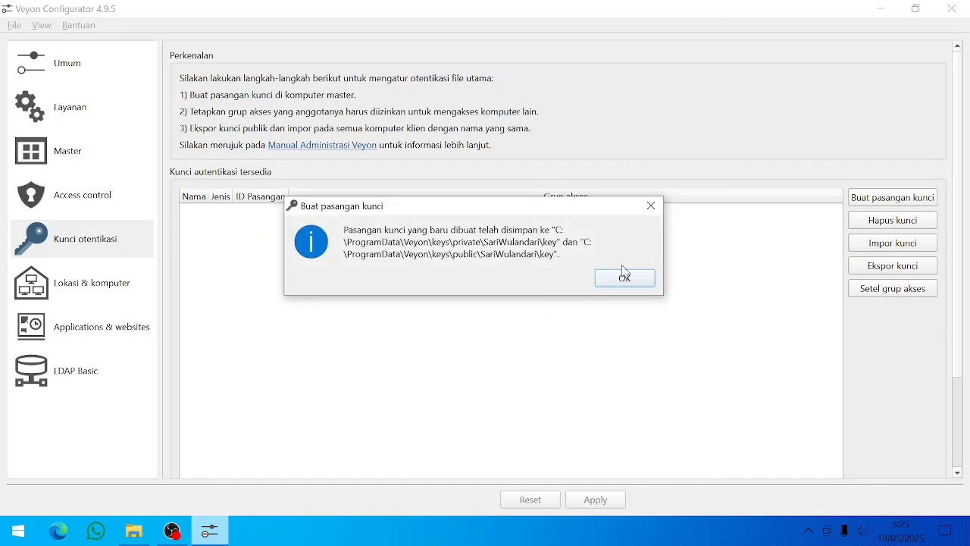
pyautogui.click(624, 279)
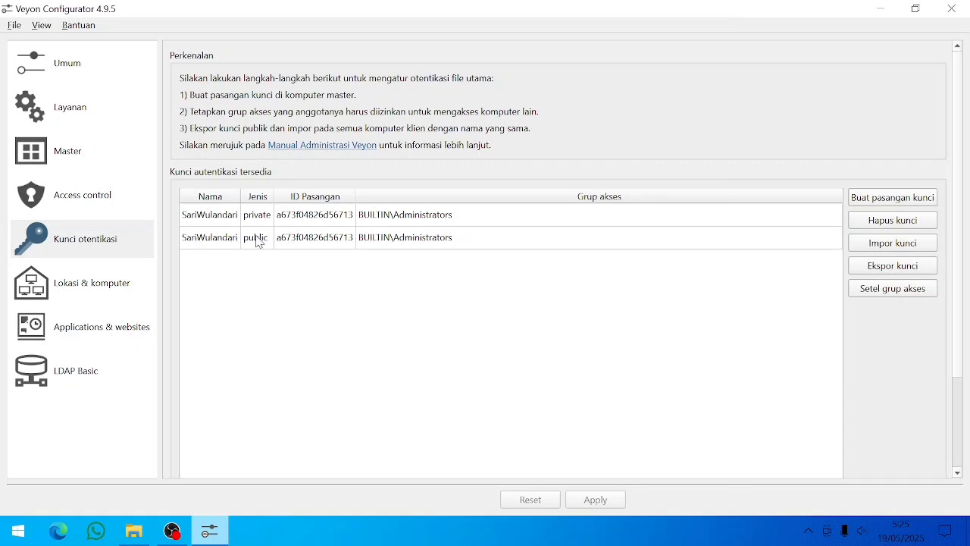
# - Select the new private and public key entries, ending with the public key selected
pyautogui.moveTo(257, 241)
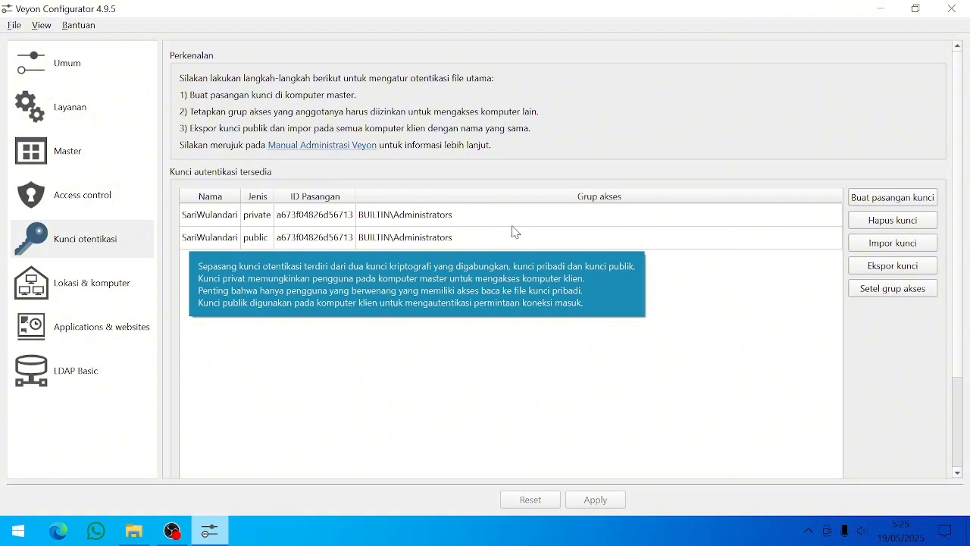
pyautogui.click(375, 245)
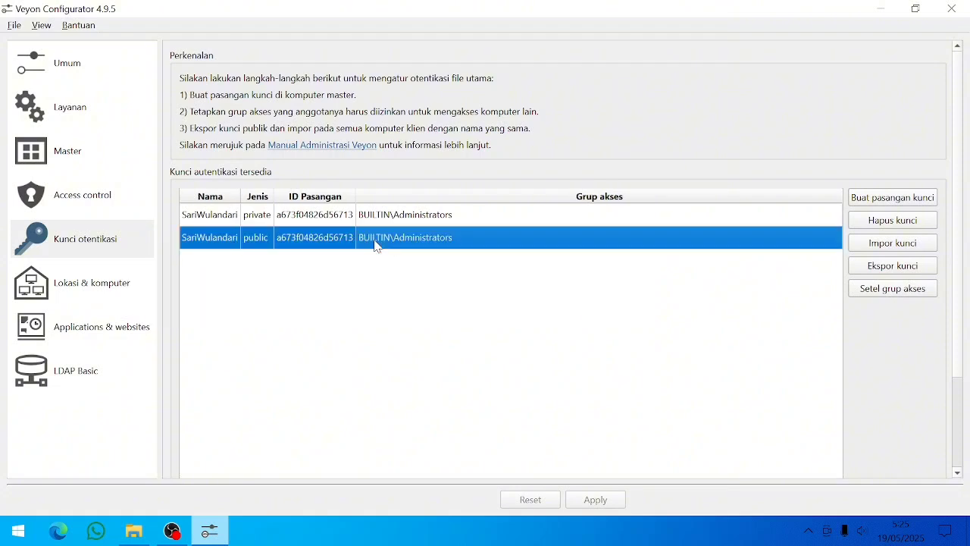
pyautogui.click(339, 220)
pyautogui.click(326, 242)
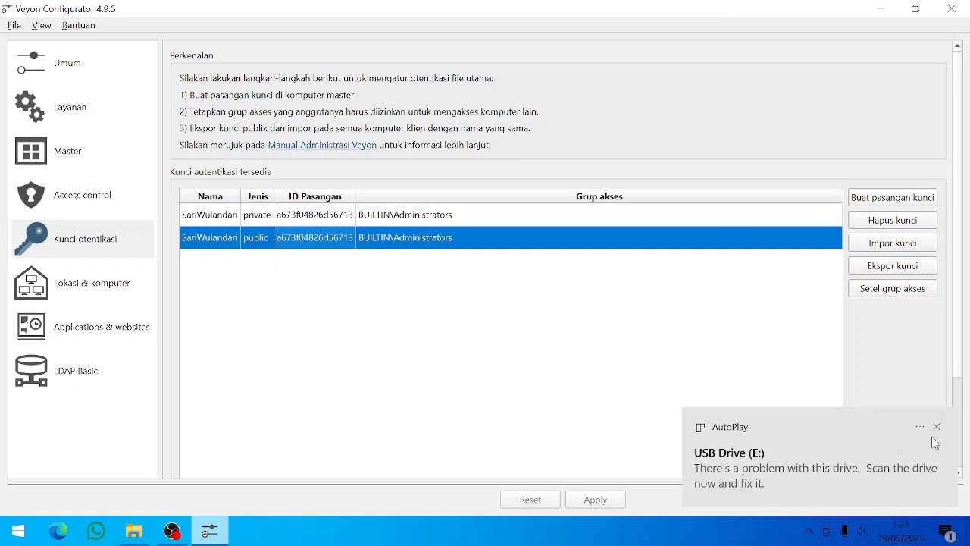
# - Start exporting the public key to USB Drive (E:) and delete the old public key file there
pyautogui.click(933, 438)
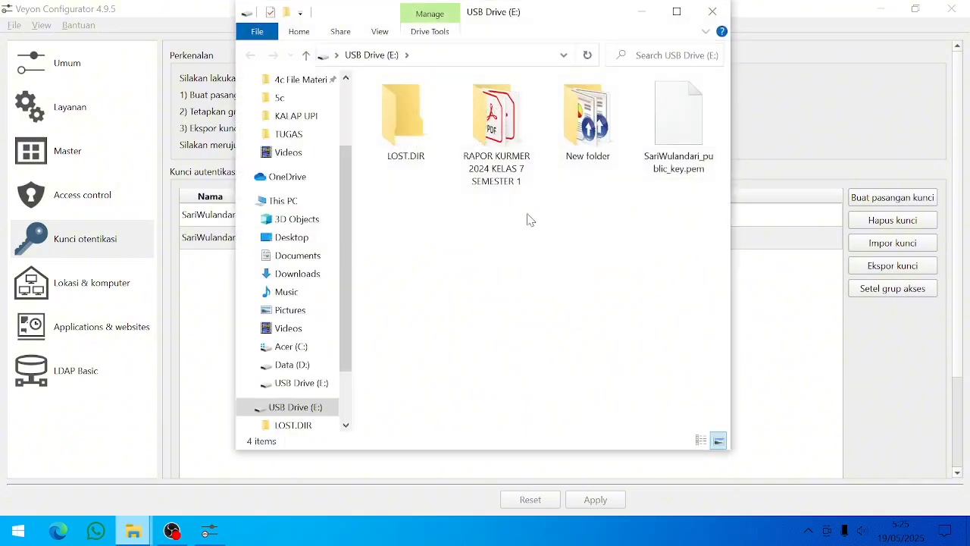
pyautogui.click(641, 11)
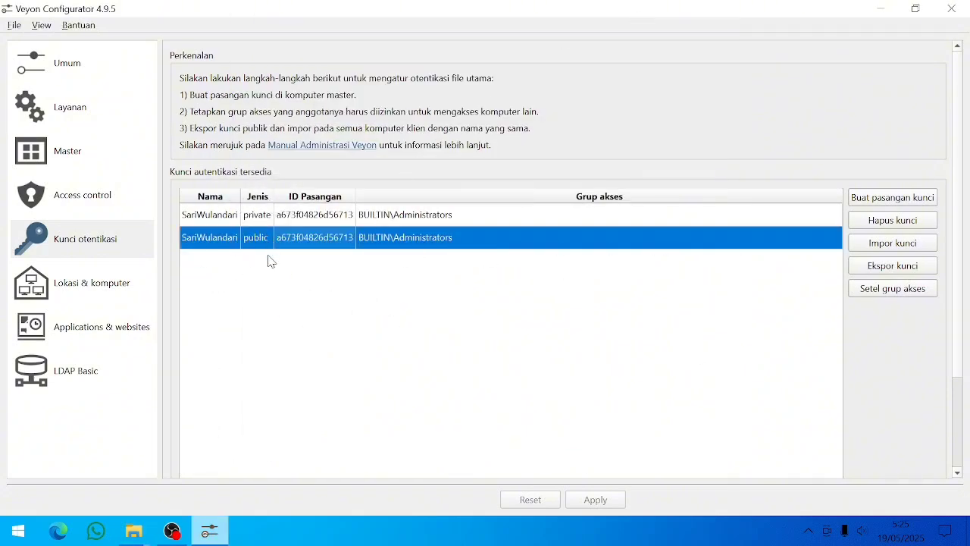
pyautogui.click(879, 272)
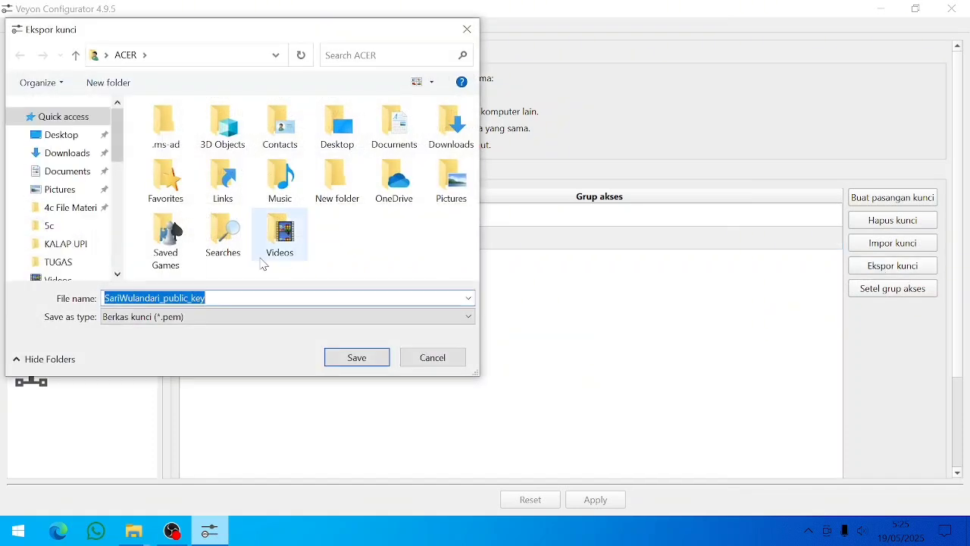
pyautogui.moveTo(119, 134); pyautogui.dragTo(121, 262)
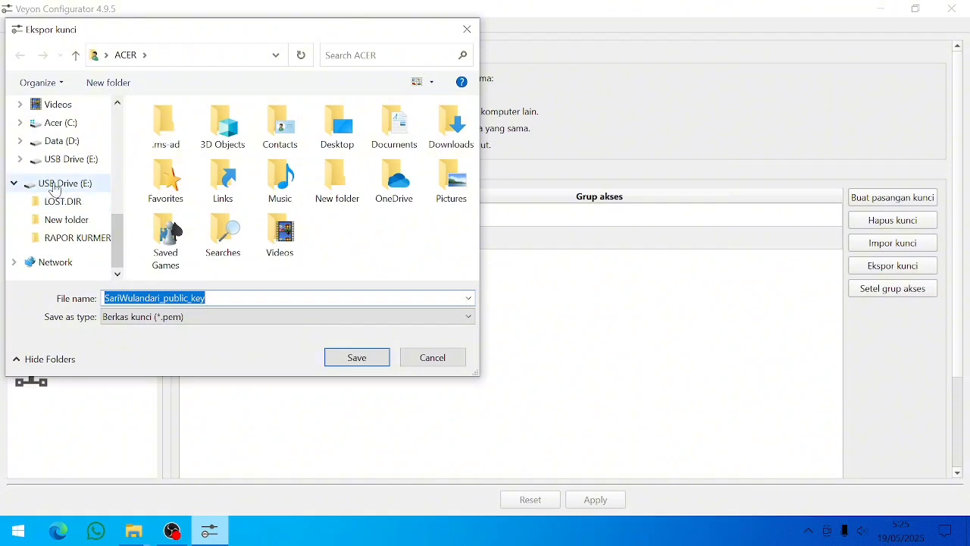
pyautogui.click(55, 188)
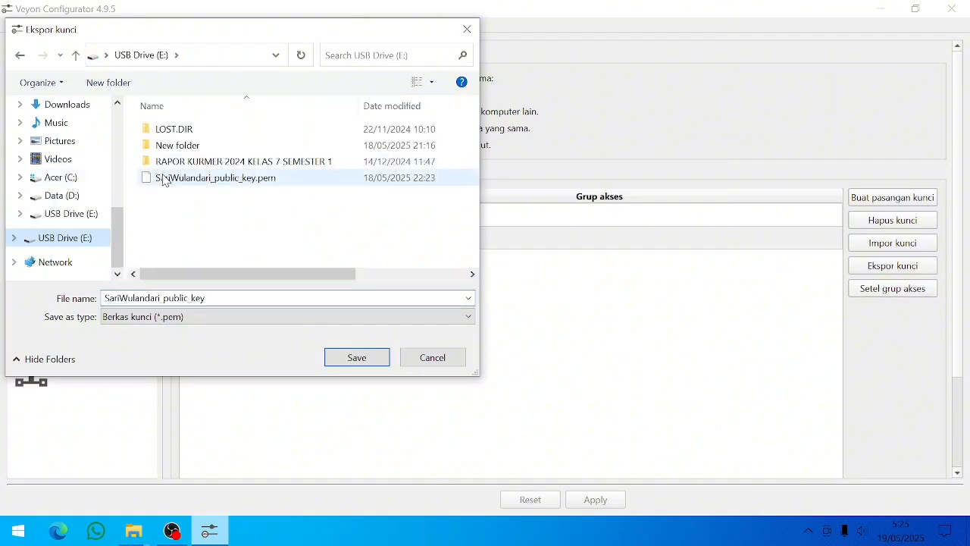
pyautogui.click(163, 178)
pyautogui.press('Delete')
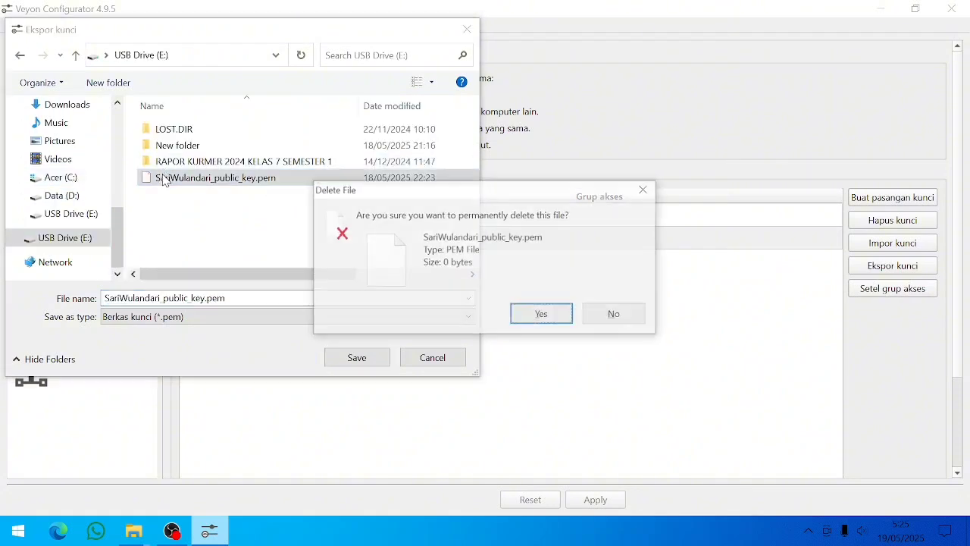
pyautogui.click(543, 315)
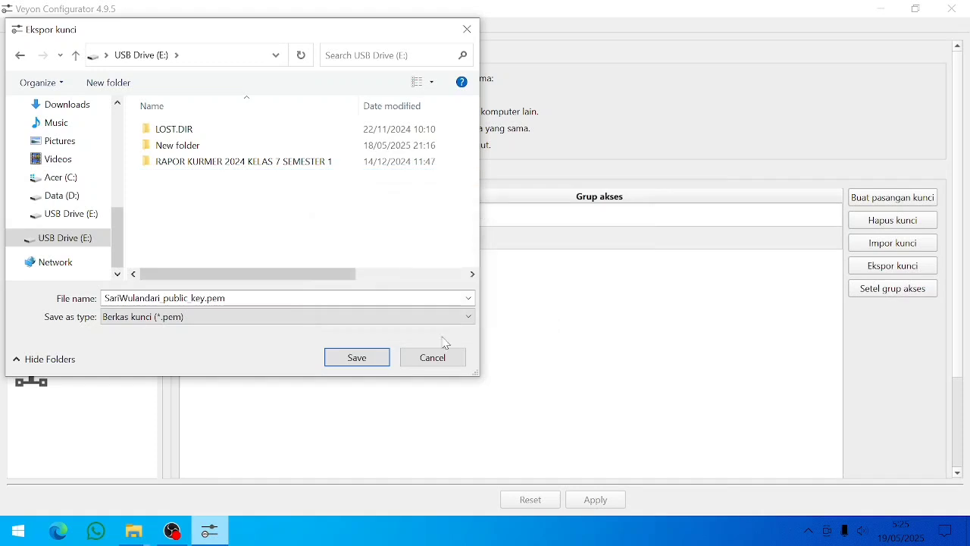
# - Attempt to save the key, declining to replace the existing file, then cancel the save dialog
pyautogui.click(342, 361)
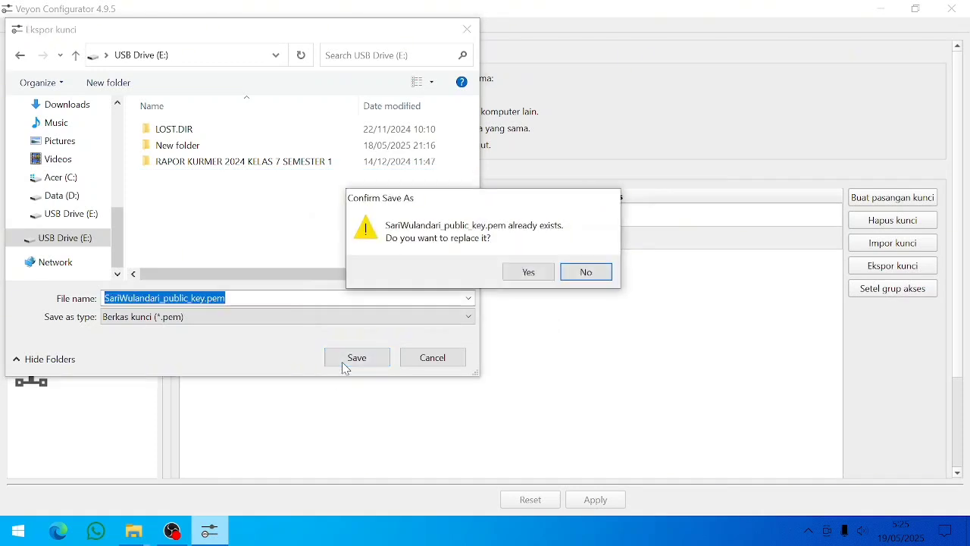
pyautogui.click(583, 272)
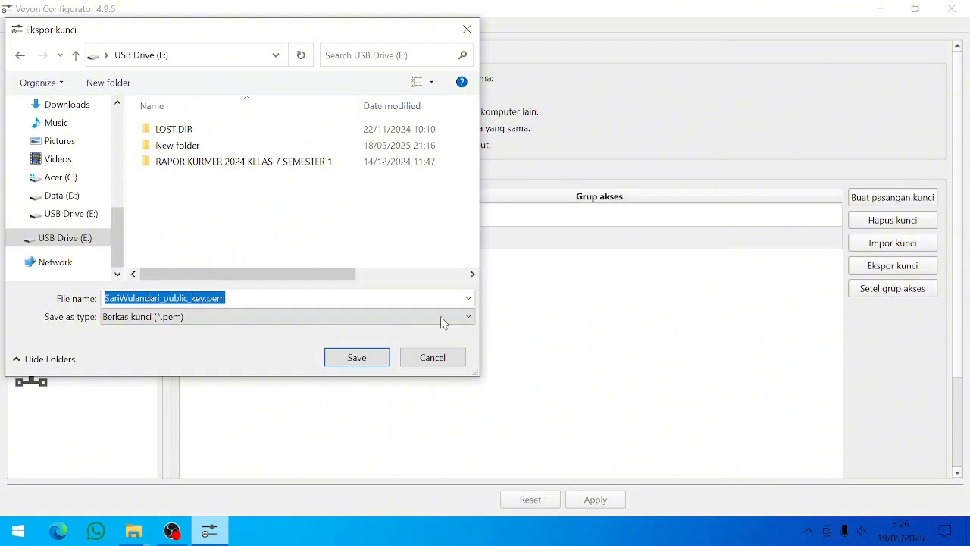
pyautogui.click(335, 361)
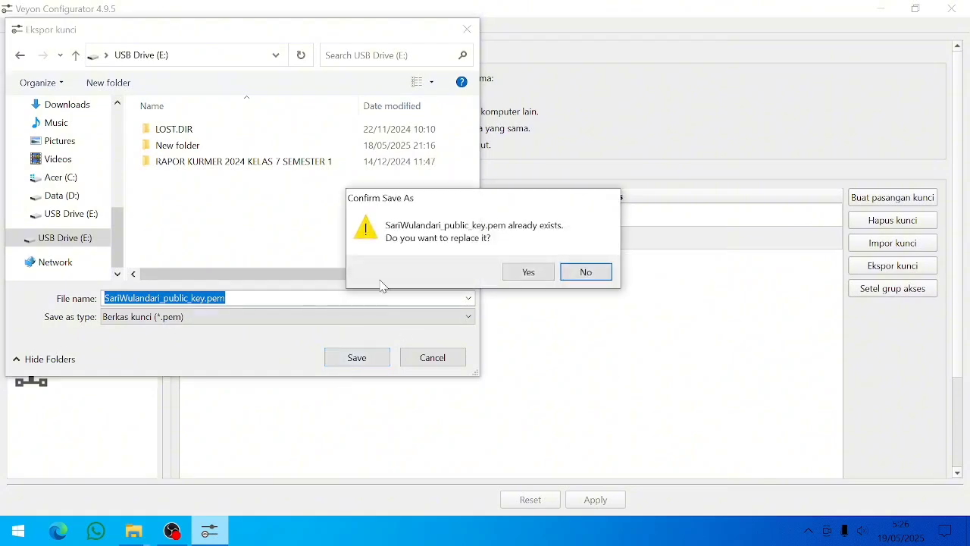
pyautogui.click(586, 272)
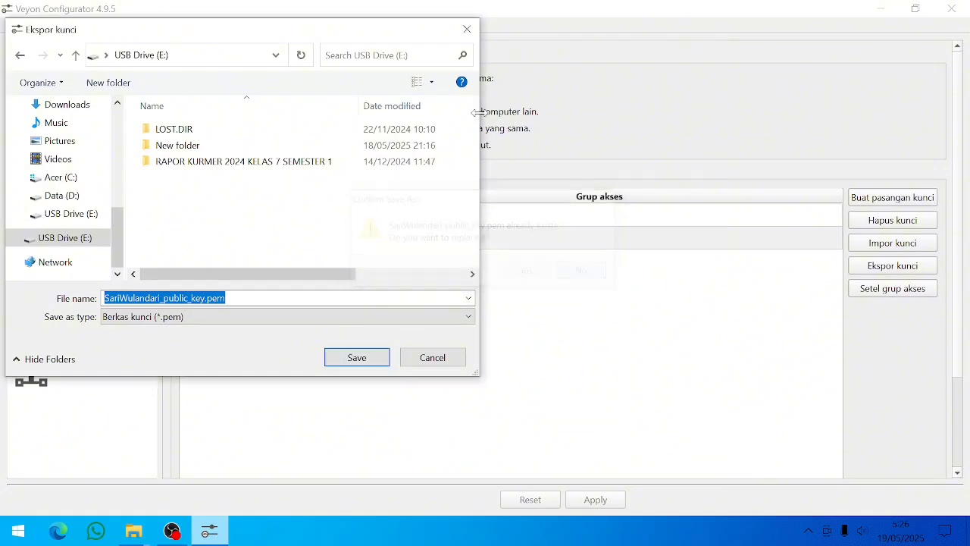
pyautogui.click(467, 29)
# - Export the public key .pem file to USB Drive (E:) and confirm the success message
pyautogui.click(893, 266)
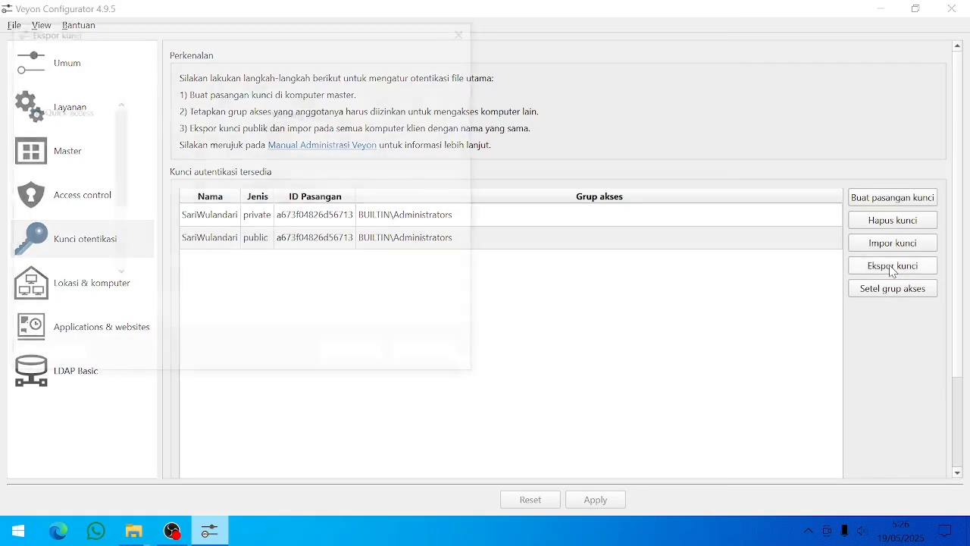
pyautogui.moveTo(168, 240); pyautogui.dragTo(129, 238)
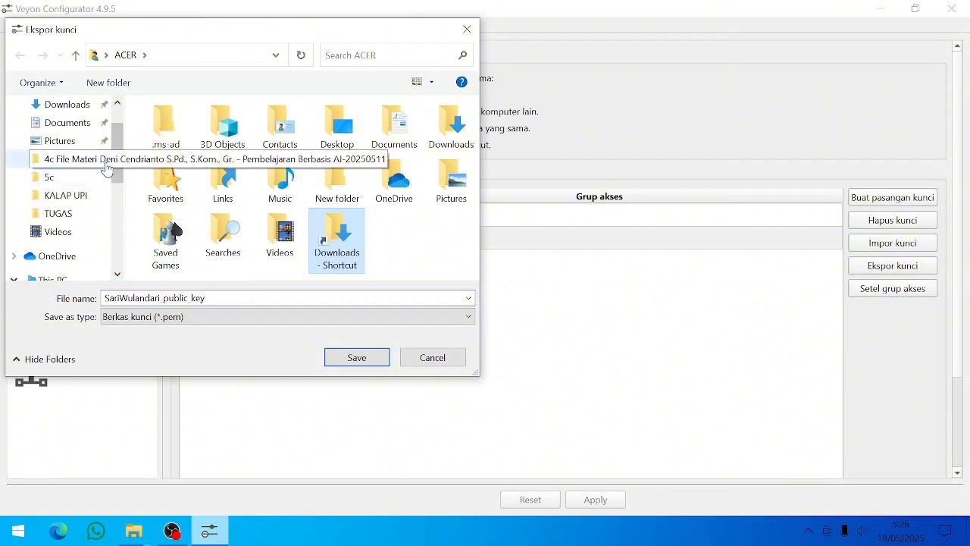
pyautogui.press('Delete')
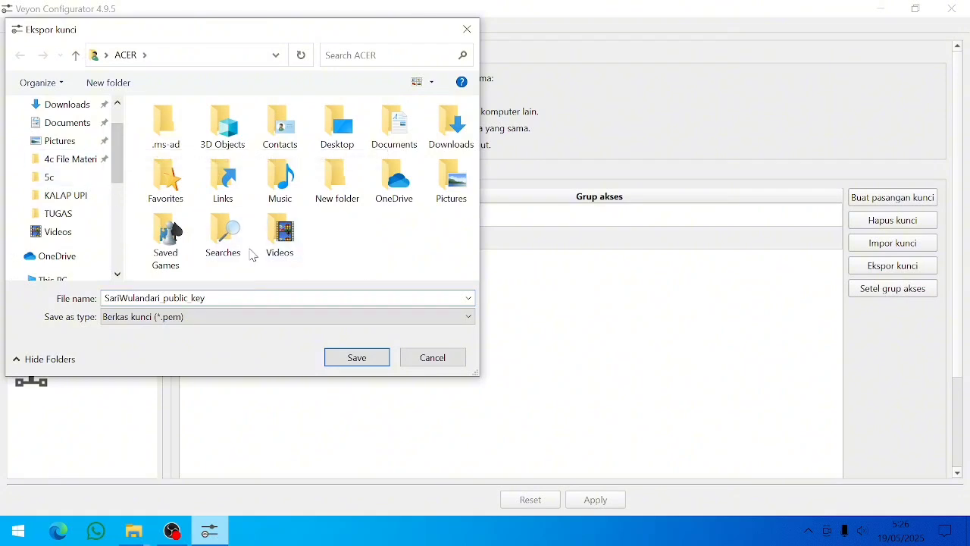
pyautogui.moveTo(118, 173); pyautogui.dragTo(119, 256)
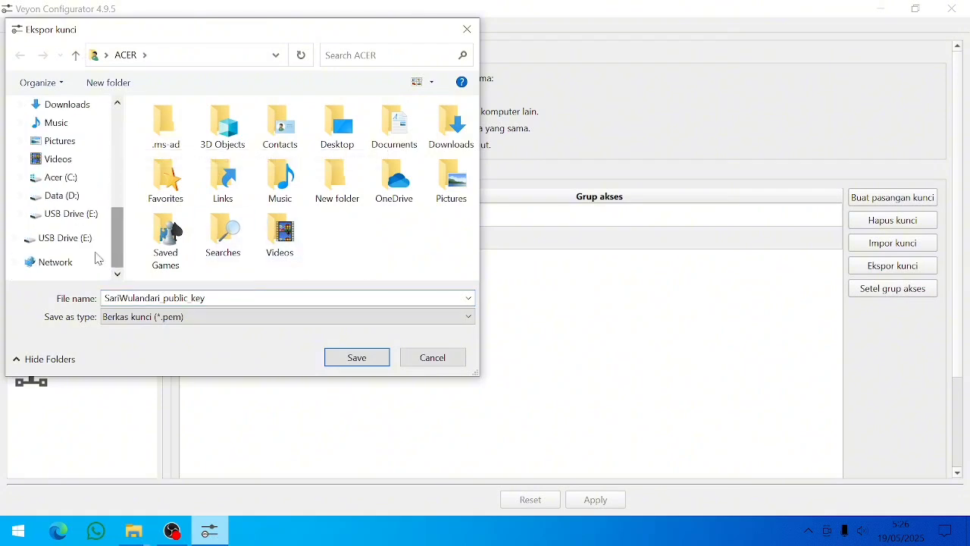
pyautogui.click(79, 244)
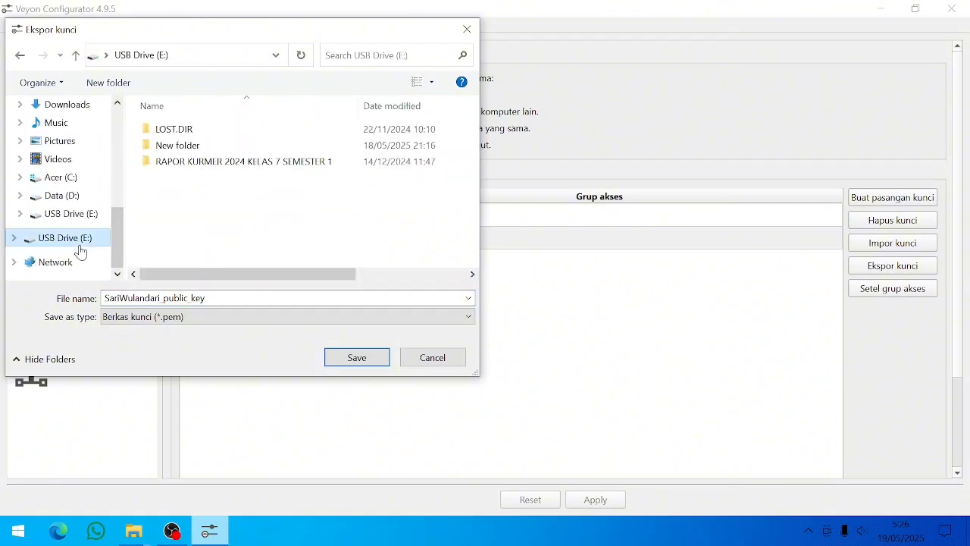
pyautogui.click(372, 361)
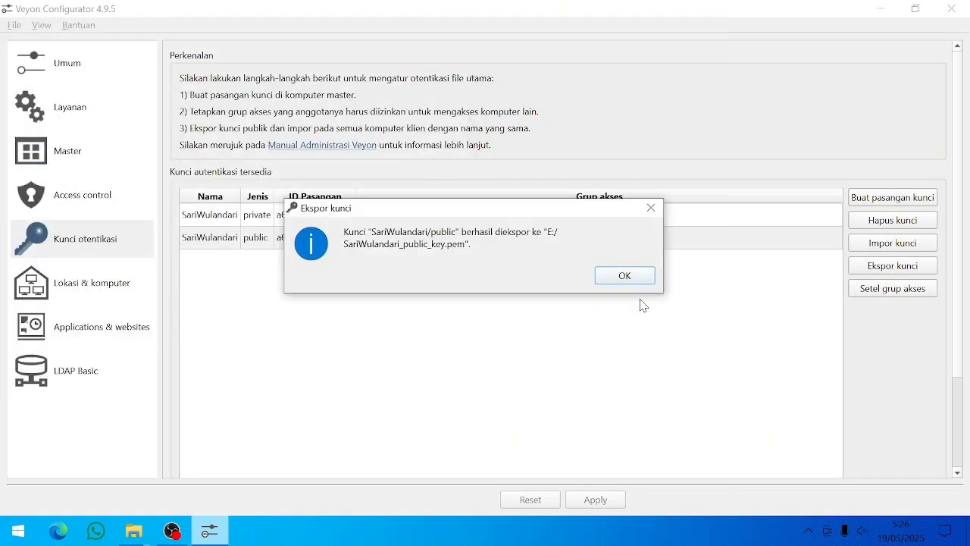
pyautogui.click(643, 276)
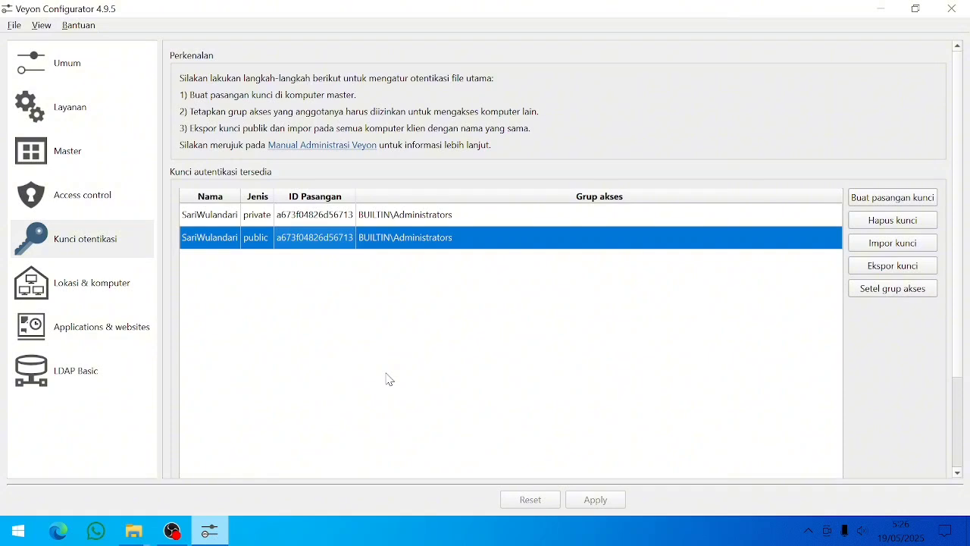
# - Delete the old LABSMPBerapit location on the Locations & computers page
pyautogui.click(107, 294)
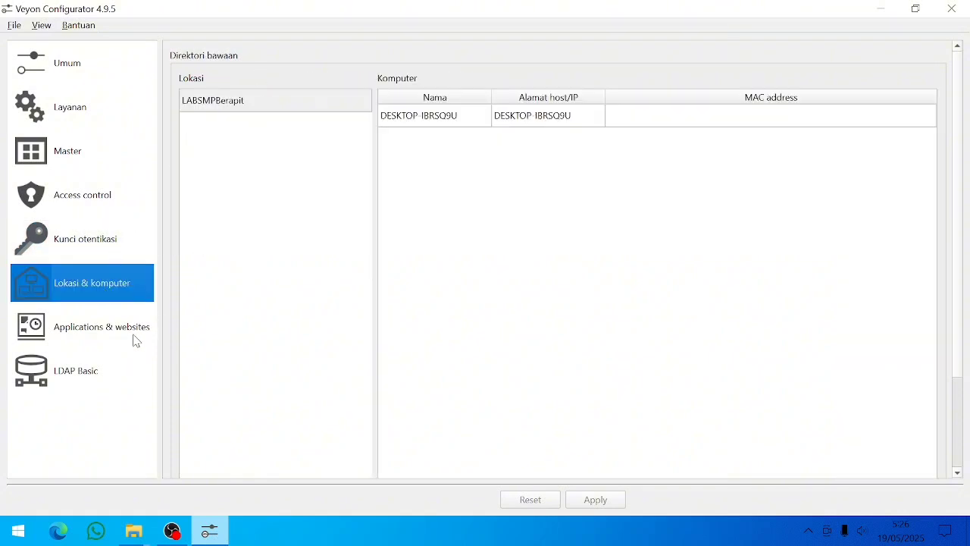
pyautogui.click(310, 102)
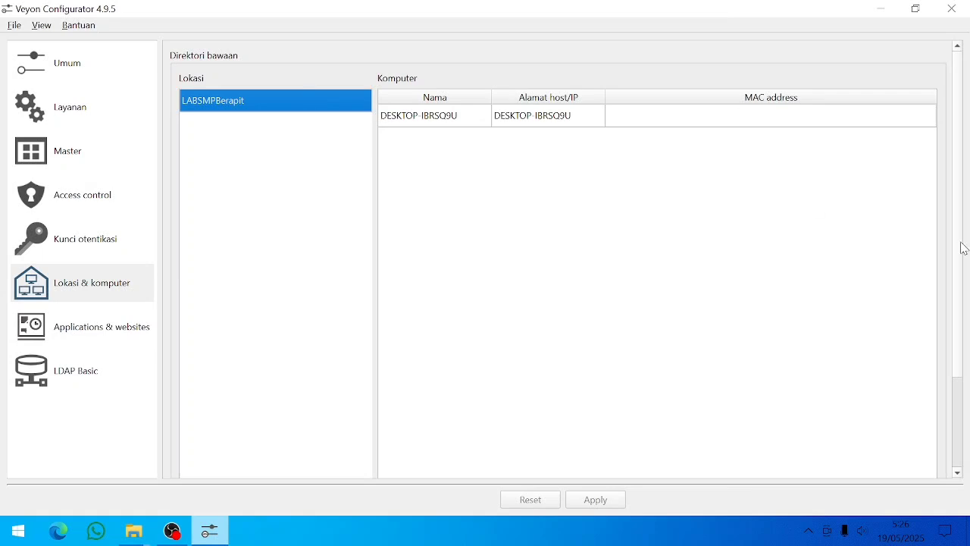
pyautogui.moveTo(960, 243); pyautogui.dragTo(963, 355)
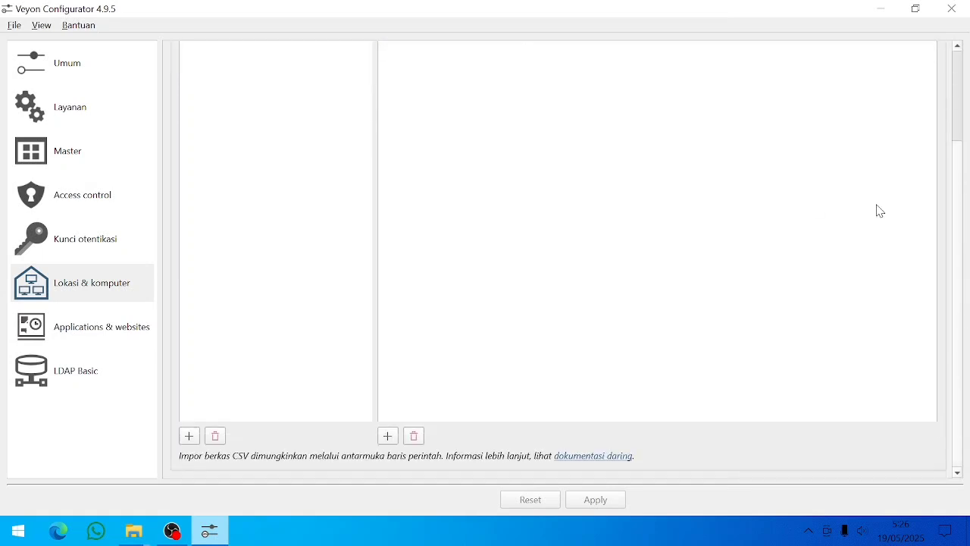
pyautogui.click(217, 435)
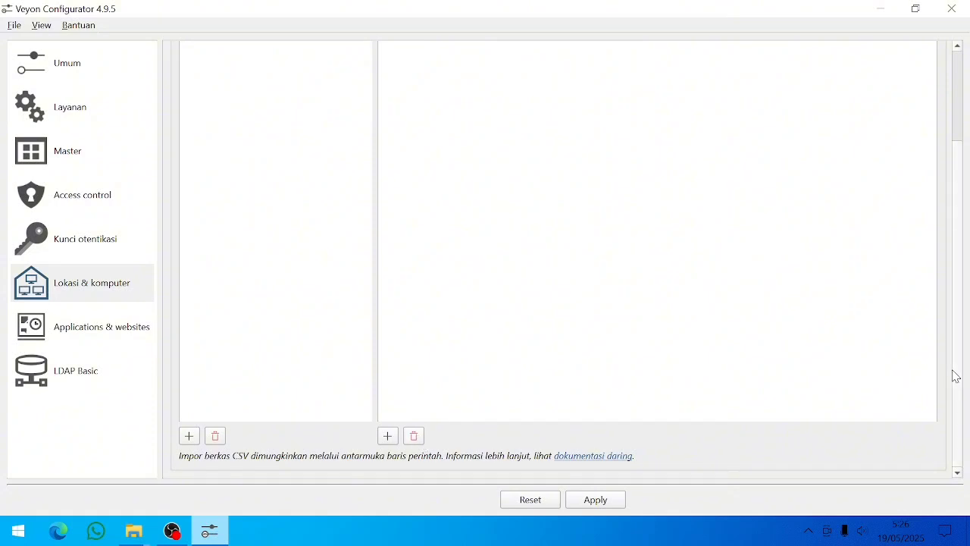
pyautogui.scroll(5, 951, 341)
pyautogui.scroll(-5, 946, 269)
pyautogui.scroll(2, 955, 168)
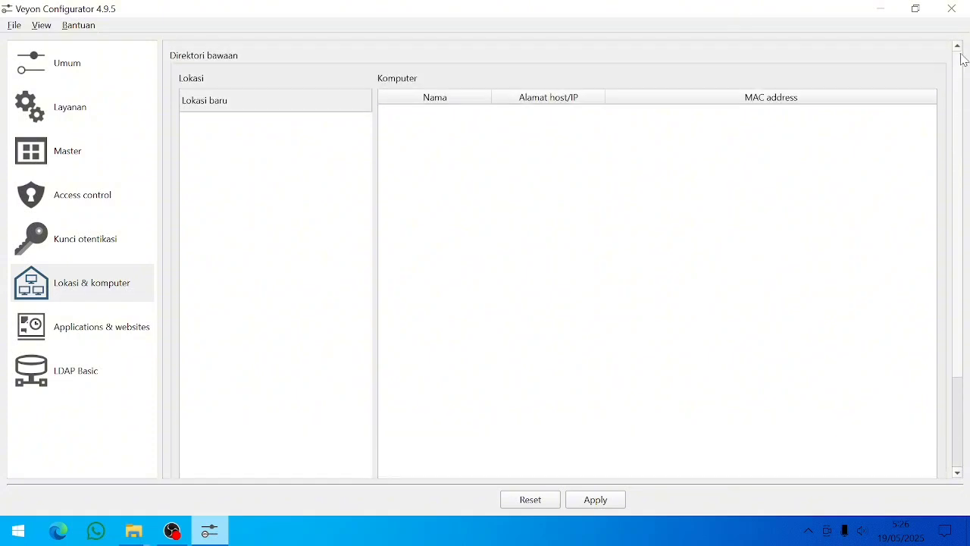
# - Name the new location LABSMPSeiBerapit
pyautogui.doubleClick(279, 103)
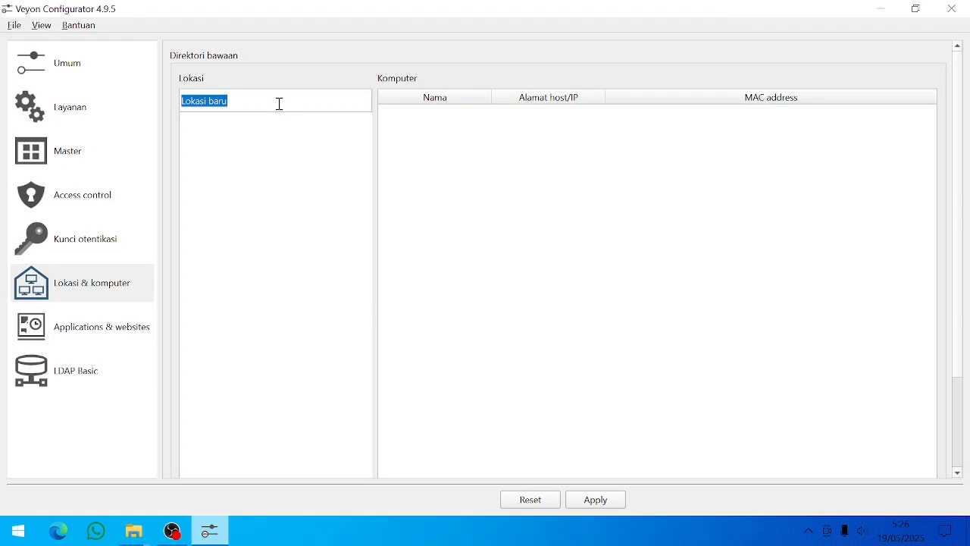
pyautogui.press('capslock')
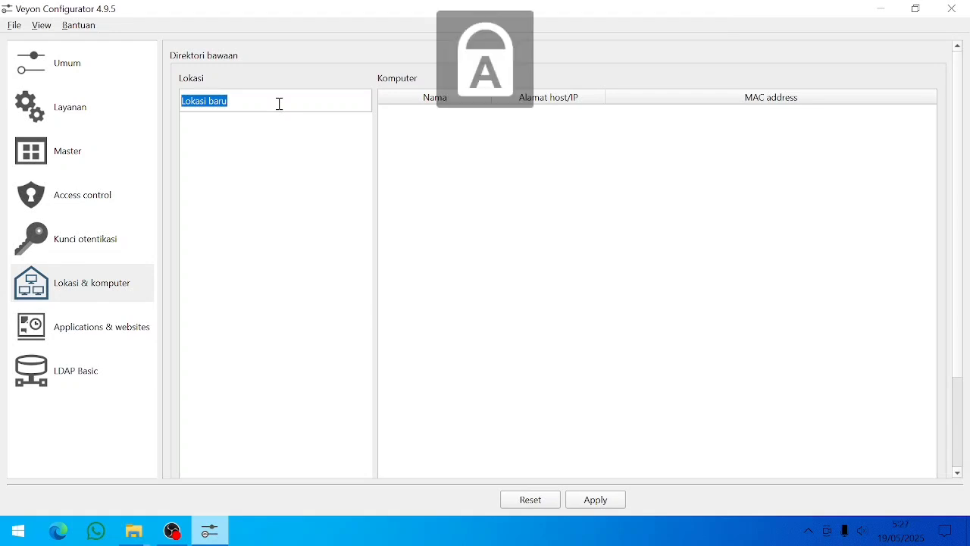
pyautogui.write('LAB')
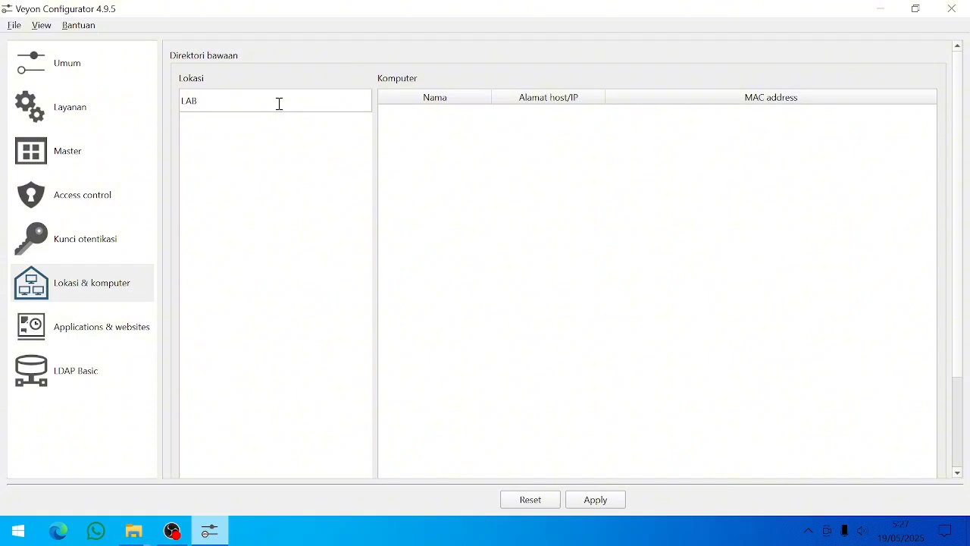
pyautogui.write('SMP')
pyautogui.press('capslock')
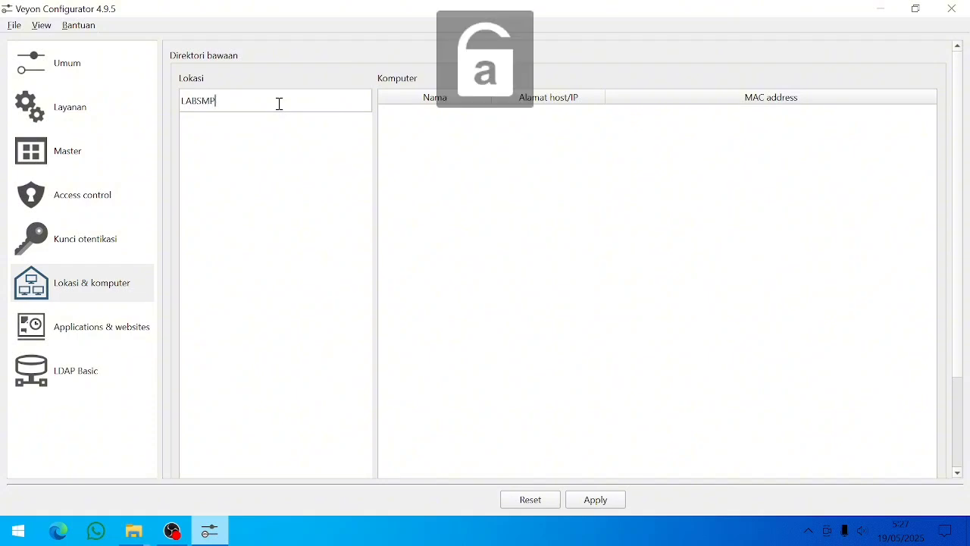
pyautogui.write('E')
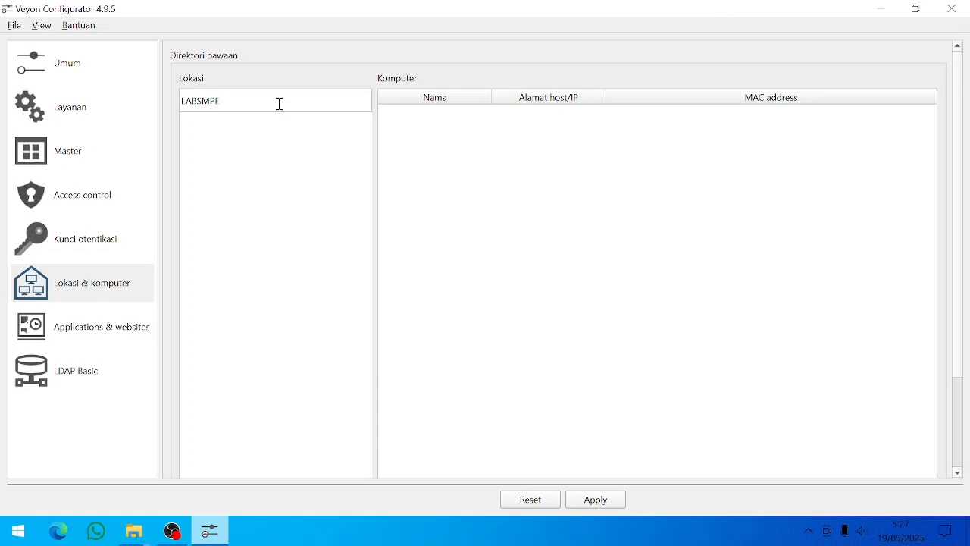
pyautogui.press('BackSpace')
pyautogui.press('capslock')
pyautogui.press('capslock')
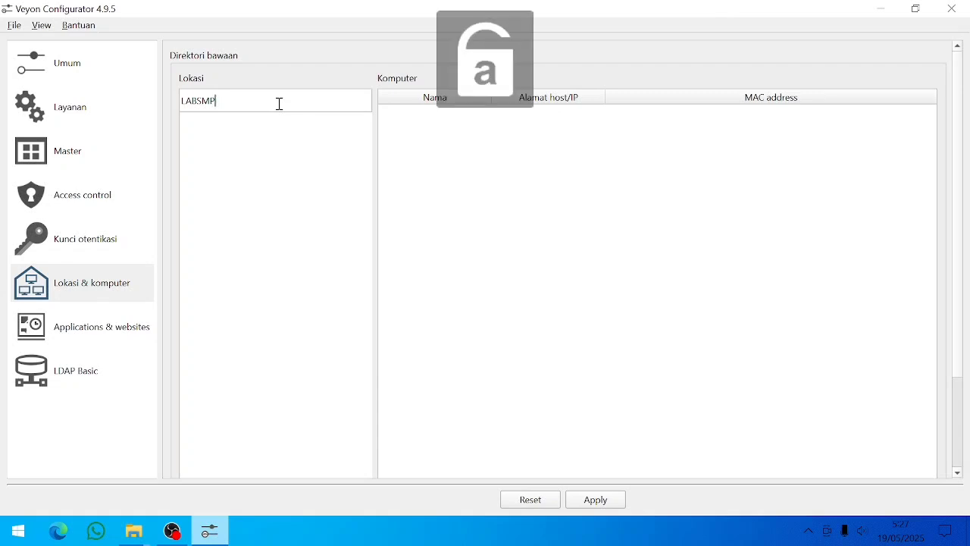
pyautogui.write('S')
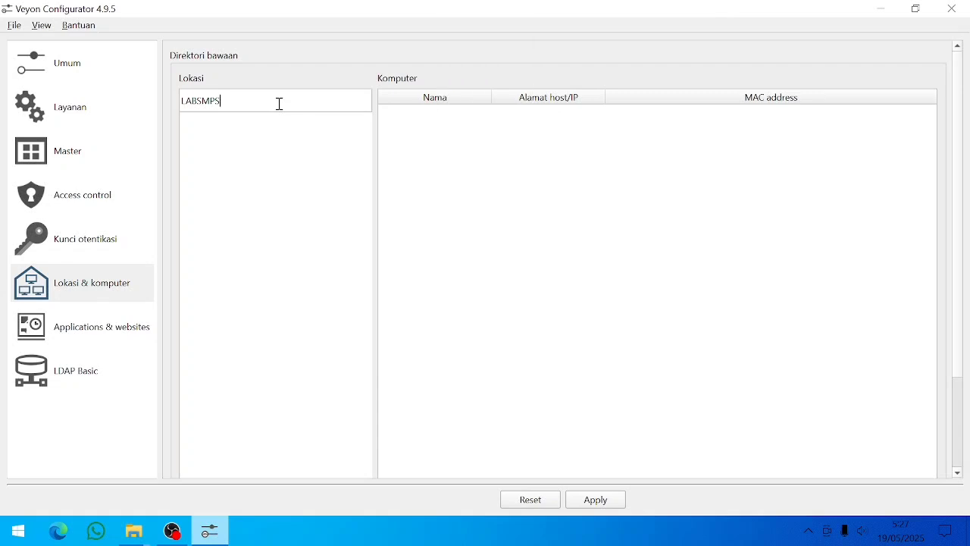
pyautogui.write('eiBerapit')
pyautogui.click(289, 201)
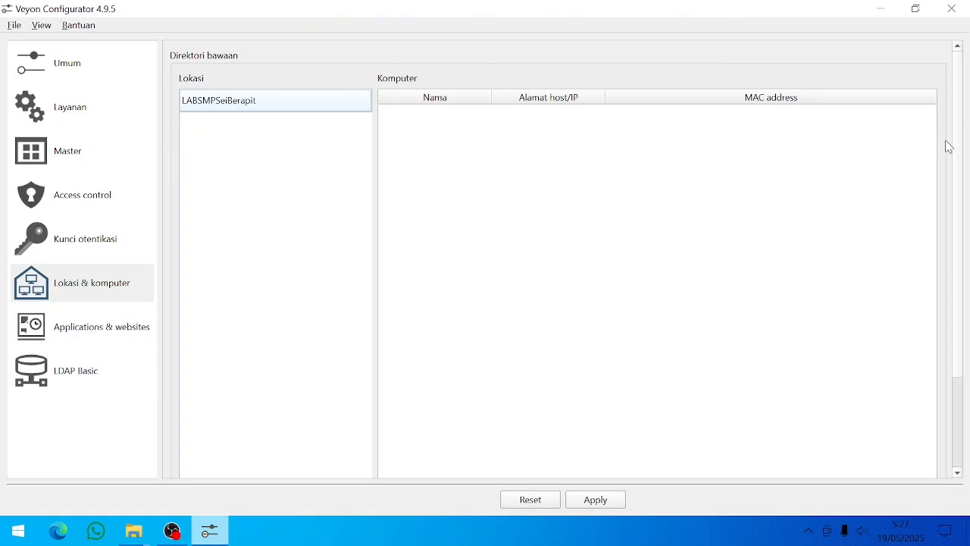
pyautogui.moveTo(958, 149); pyautogui.dragTo(964, 322)
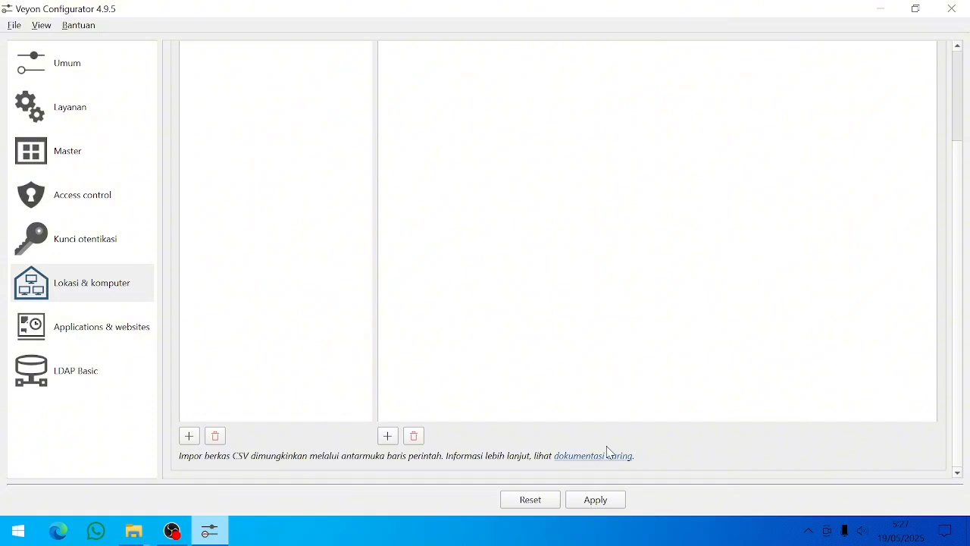
# - Add computer DEKSTOP-IBRSQ9U to LABSMPSeiBerapit, pasting the same name as its host address
pyautogui.click(389, 438)
pyautogui.moveTo(961, 311); pyautogui.dragTo(960, 151)
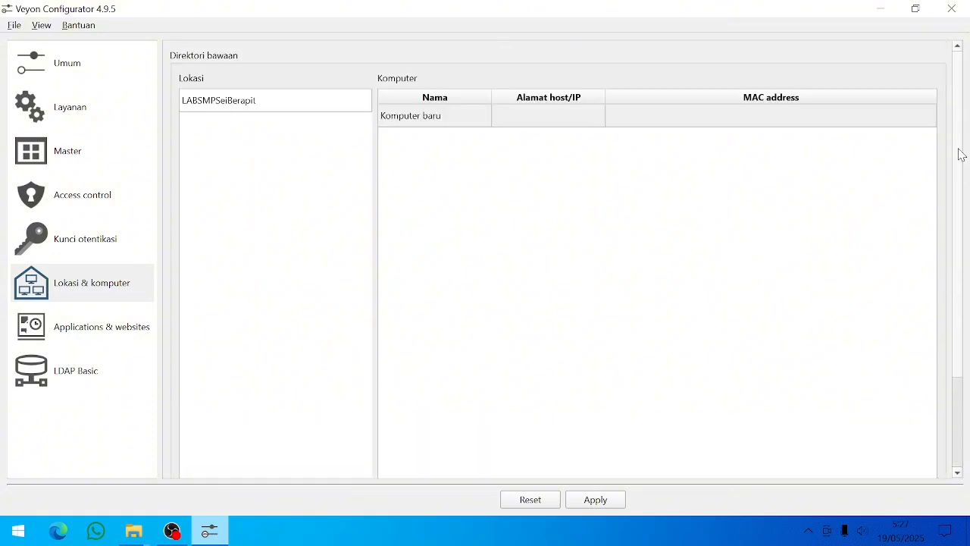
pyautogui.doubleClick(440, 118)
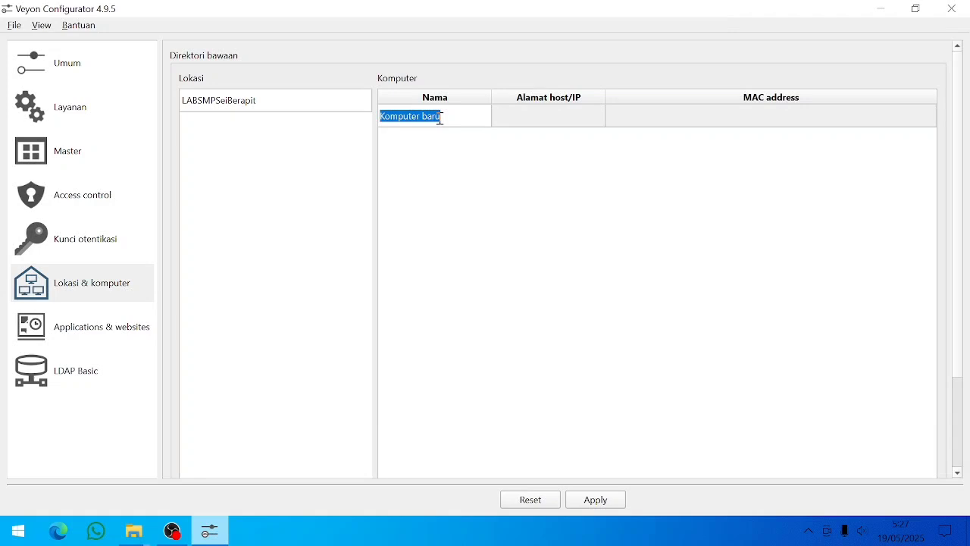
pyautogui.press('capslock')
pyautogui.write('DEKSTOP-IBRSQ9U')
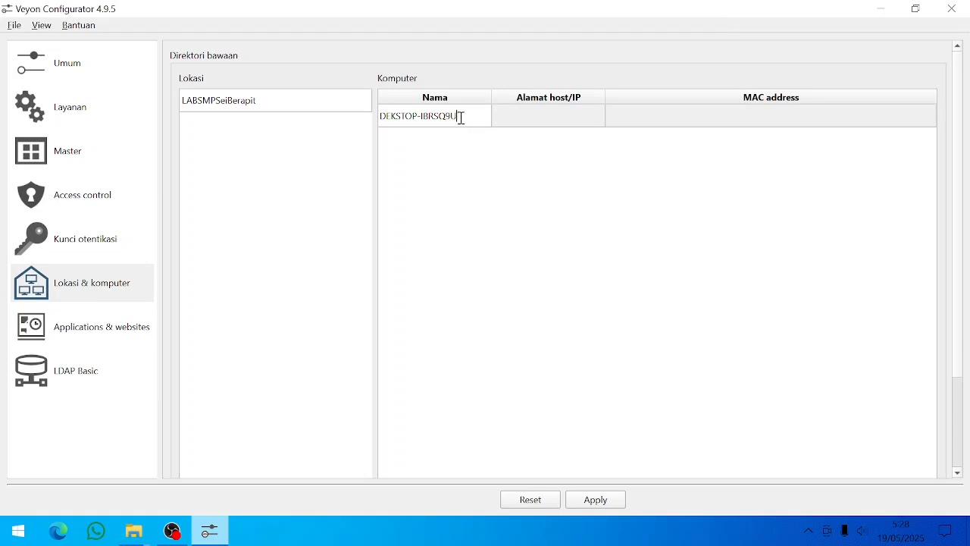
pyautogui.moveTo(461, 115); pyautogui.dragTo(380, 126)
pyautogui.hotkey('ctrl', 'c')
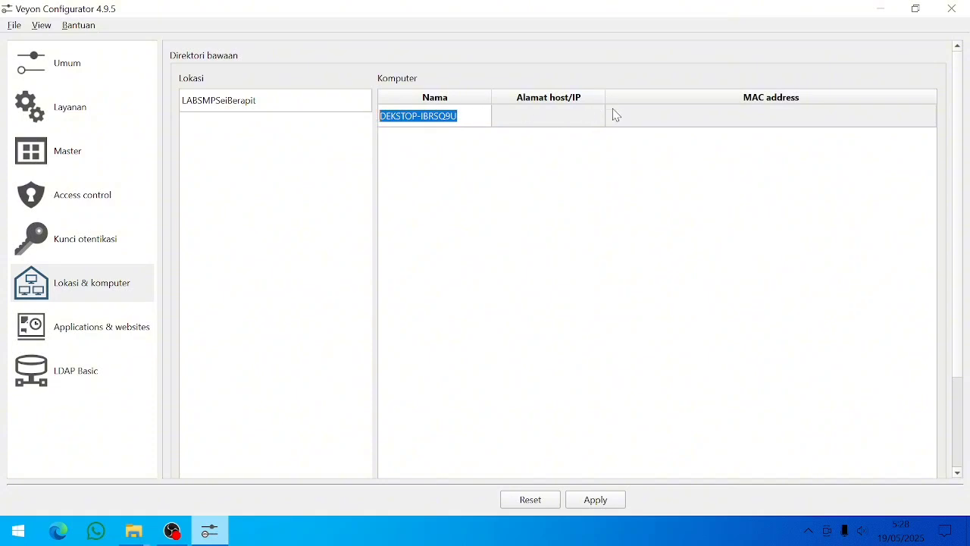
pyautogui.doubleClick(564, 126)
pyautogui.hotkey('ctrl', 'v')
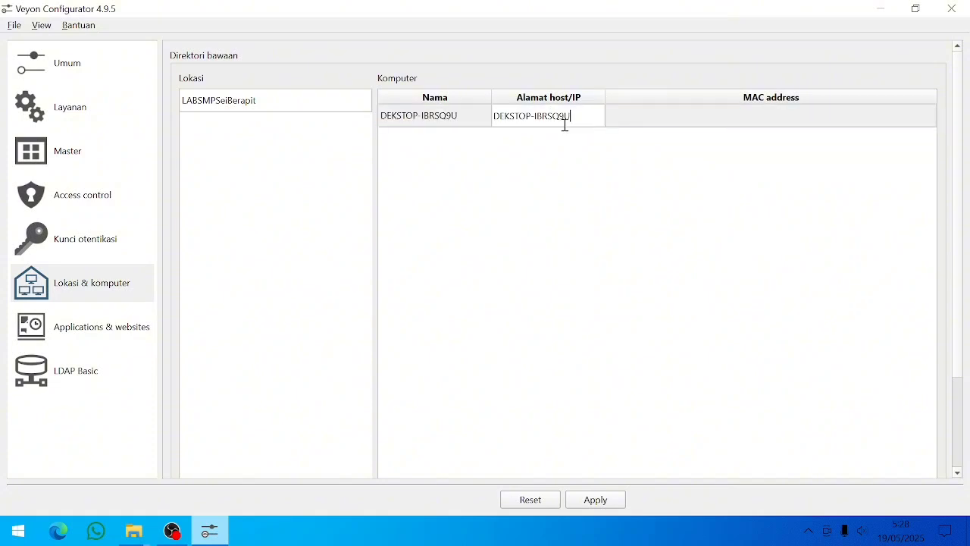
pyautogui.press('Return')
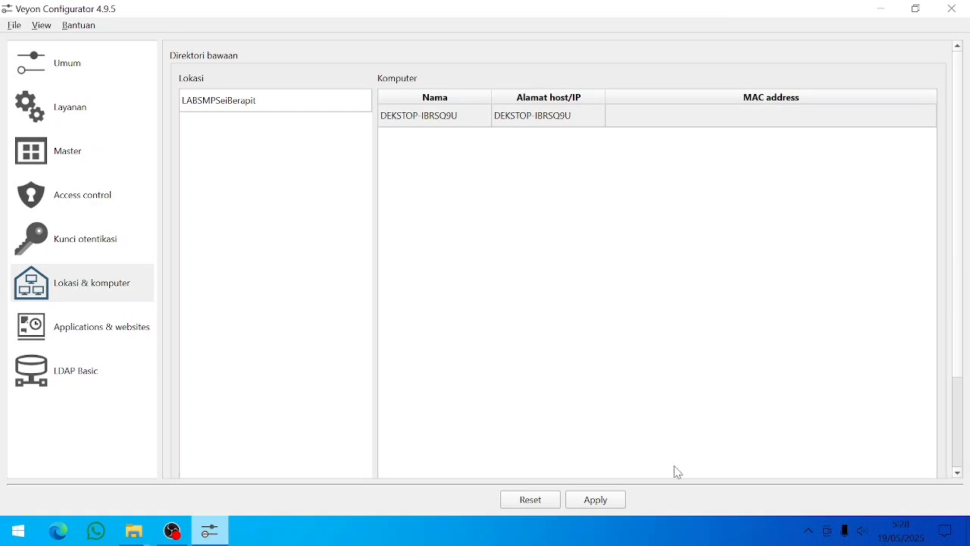
# - Apply the location and computer settings and restart the Veyon service
pyautogui.click(601, 503)
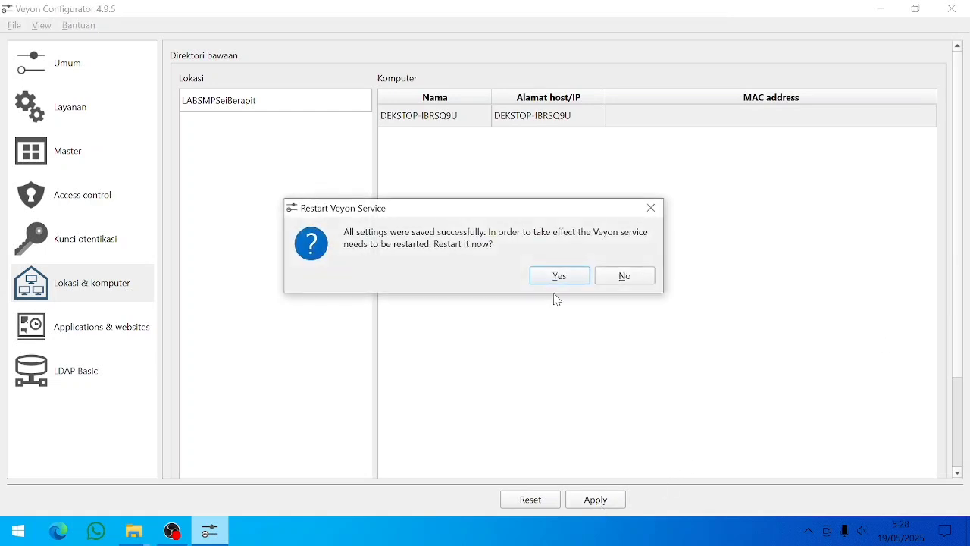
pyautogui.click(557, 276)
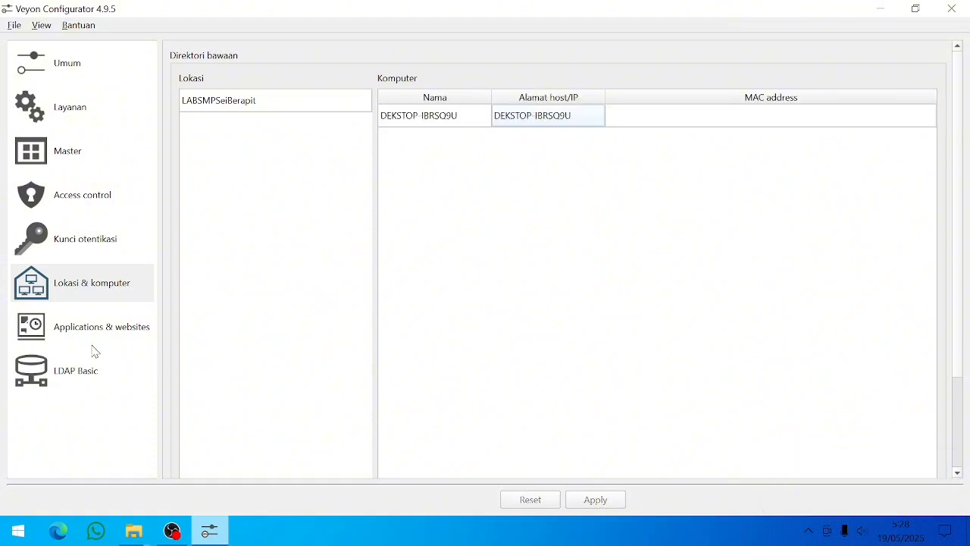
pyautogui.click(42, 314)
pyautogui.click(44, 379)
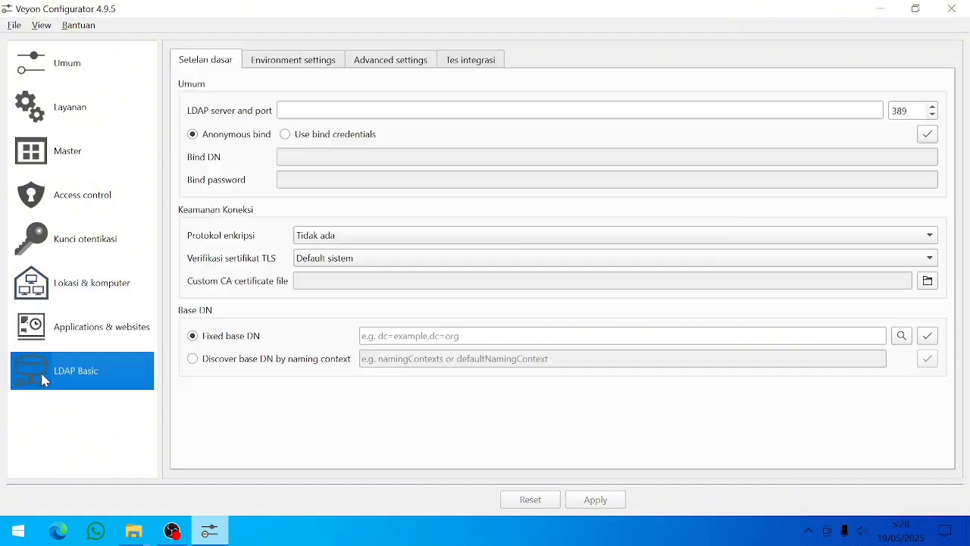
# - Browse the Authentication keys, Locations & computers, Applications & websites and LDAP Basic pages
pyautogui.click(80, 239)
pyautogui.click(68, 289)
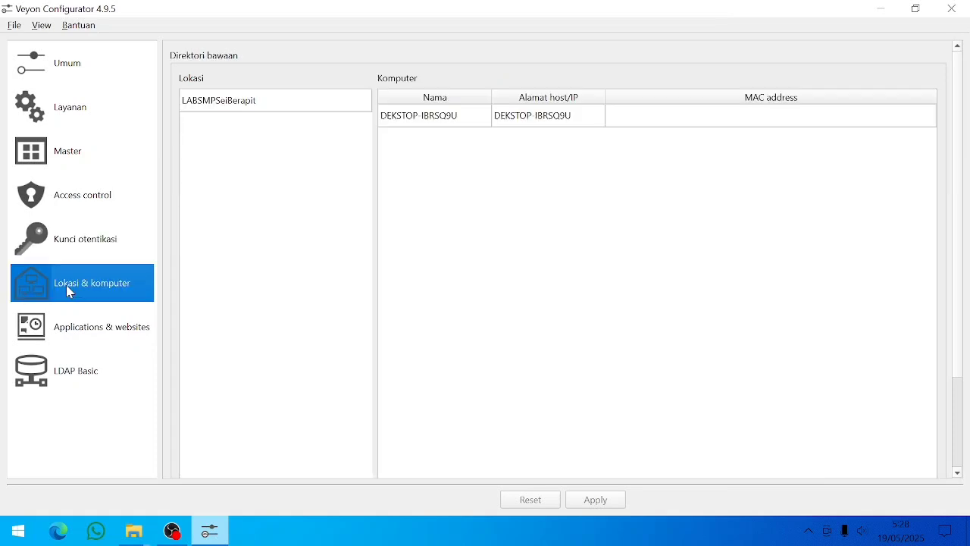
pyautogui.click(65, 326)
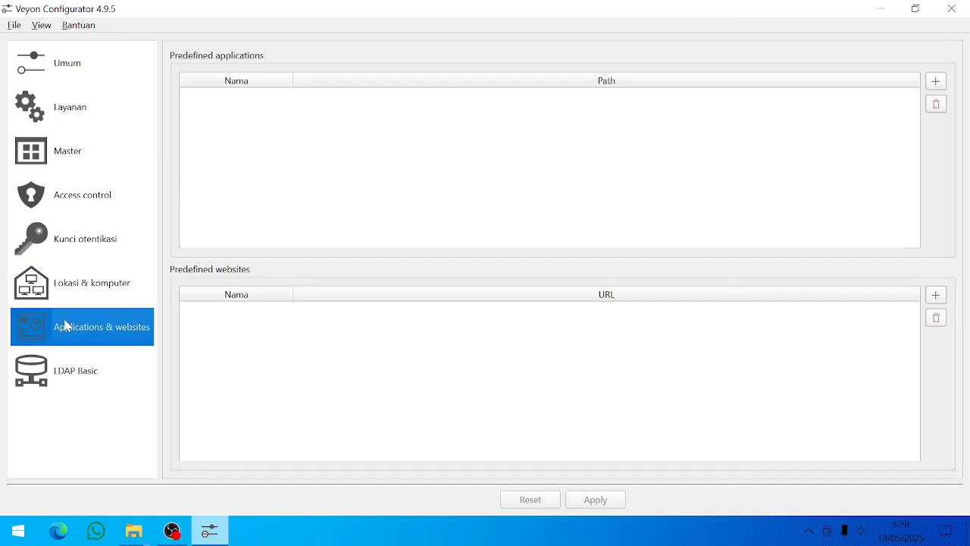
pyautogui.click(72, 379)
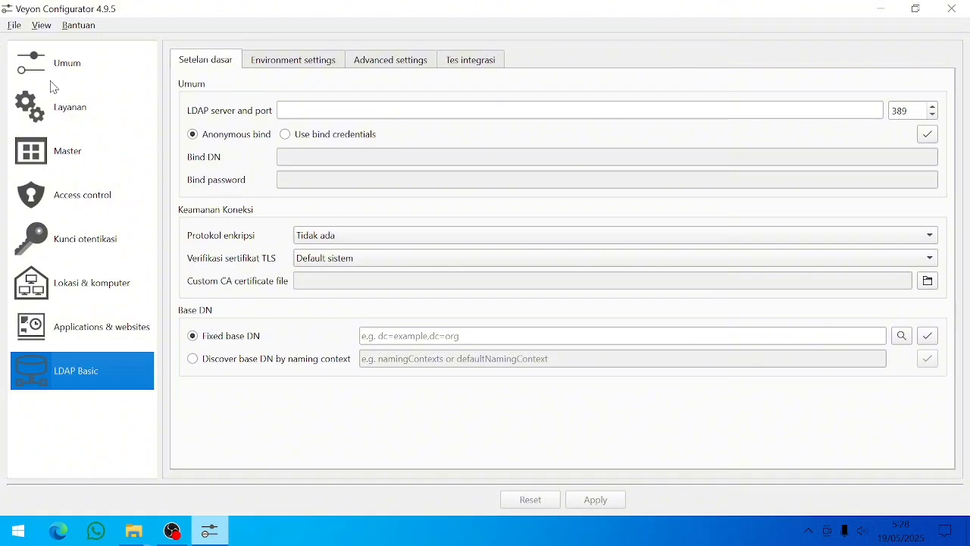
pyautogui.click(80, 336)
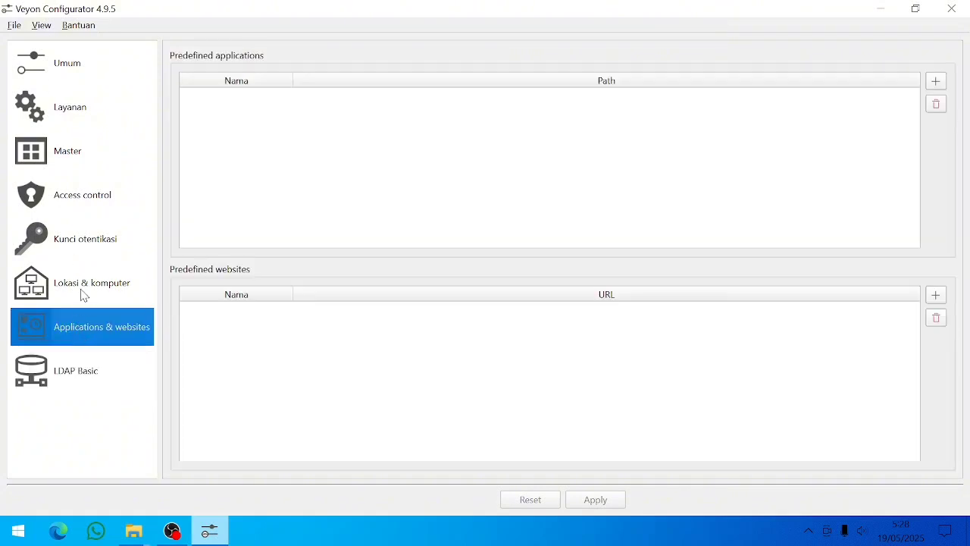
pyautogui.click(83, 294)
pyautogui.click(86, 249)
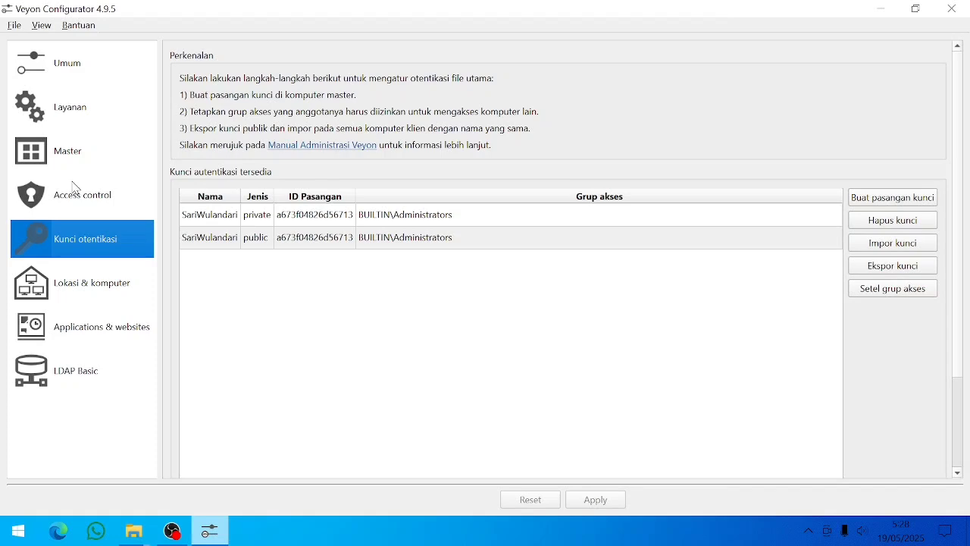
# - Go back through Access control, Master, Service and General, ending on Authentication keys
pyautogui.click(74, 187)
pyautogui.click(75, 149)
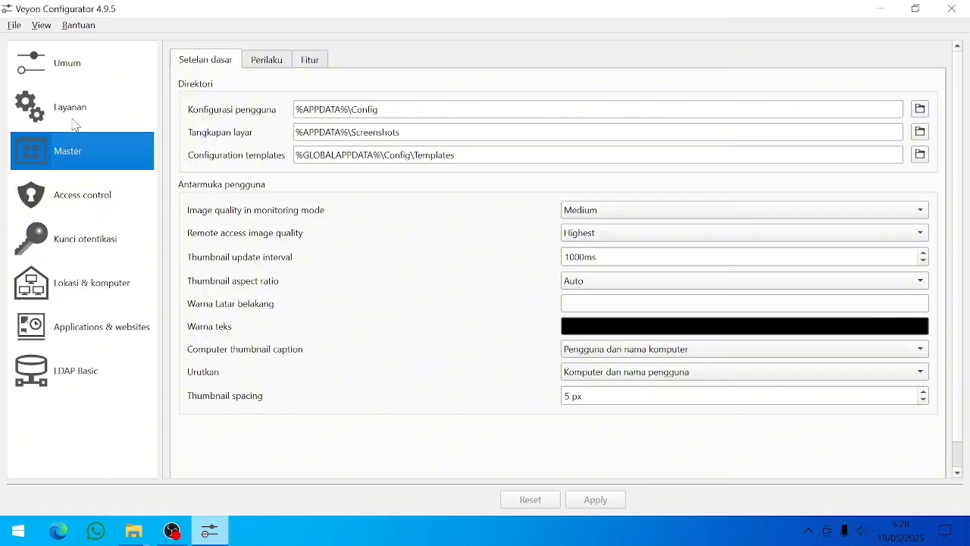
pyautogui.click(71, 105)
pyautogui.click(63, 72)
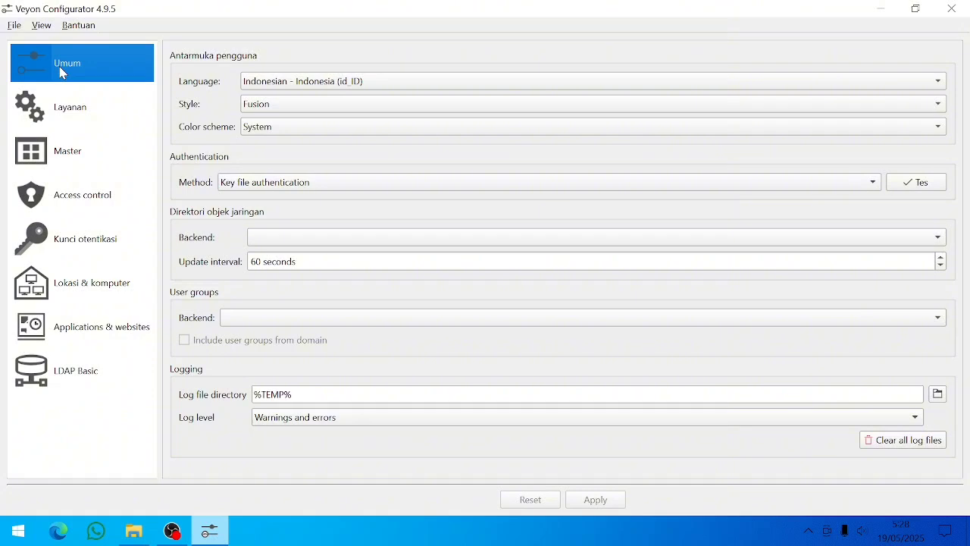
pyautogui.click(89, 247)
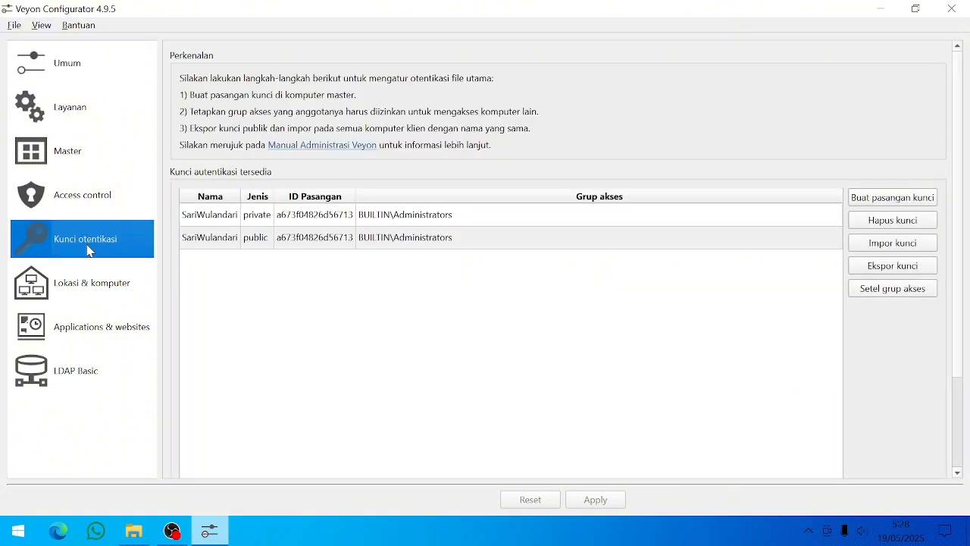
pyautogui.moveTo(258, 256)
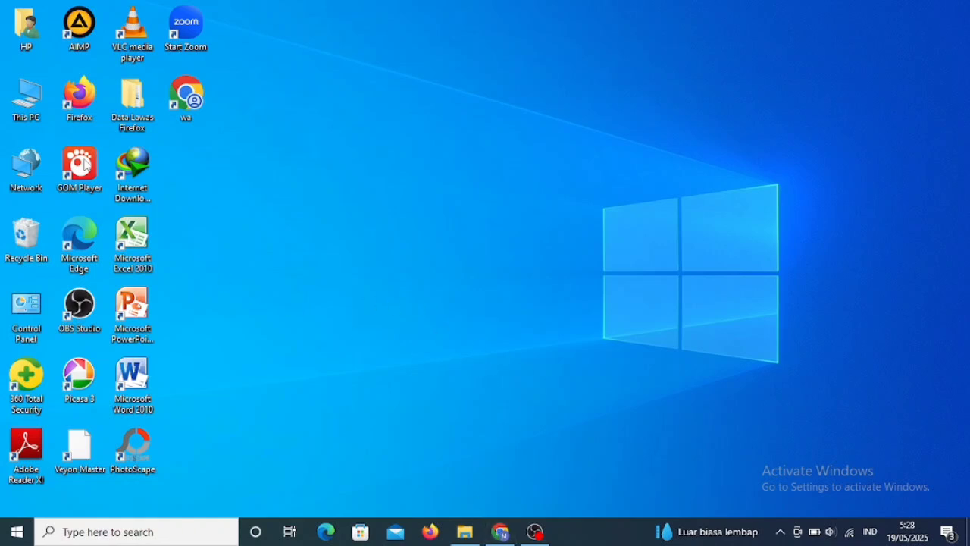
# - Review This PC's About page, showing device DESKTOP-IBRSQ9U, then close Settings
pyautogui.rightClick(32, 108)
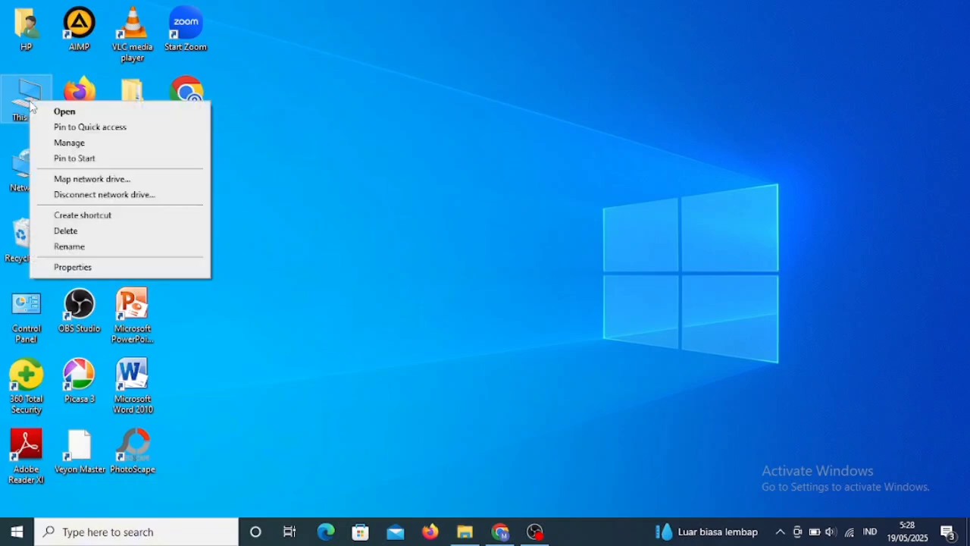
pyautogui.click(73, 267)
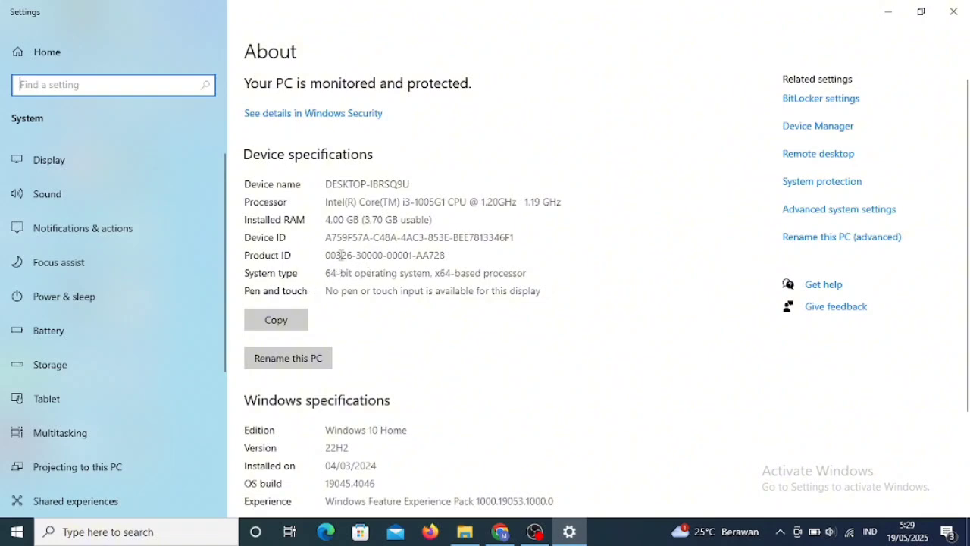
pyautogui.click(947, 18)
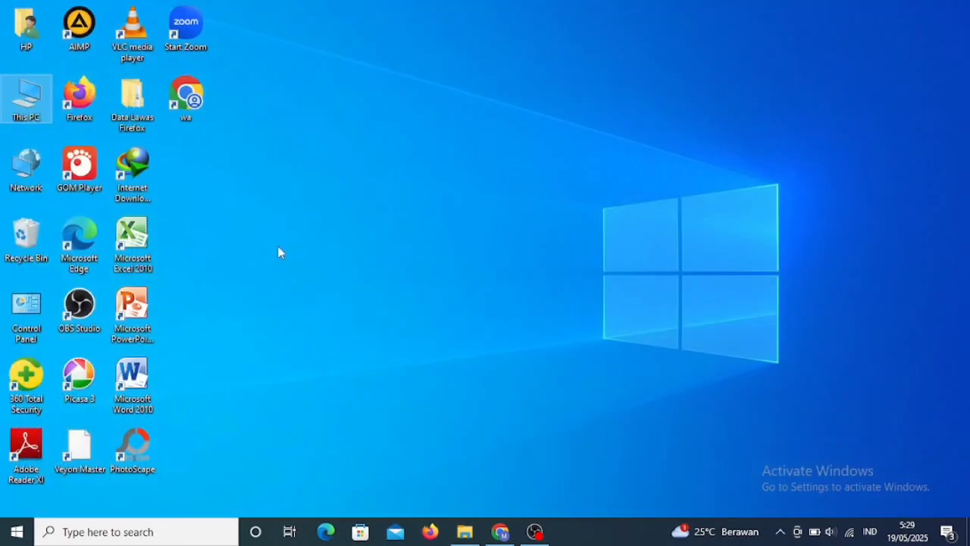
# - Reopen Veyon's 4.9.5 download page from the Chrome search results, then minimize Chrome
pyautogui.click(500, 531)
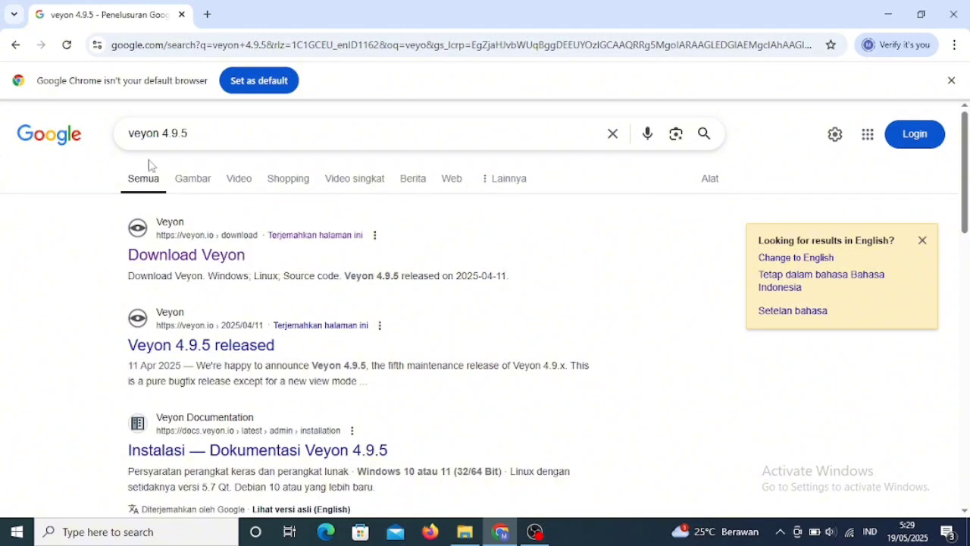
pyautogui.click(177, 262)
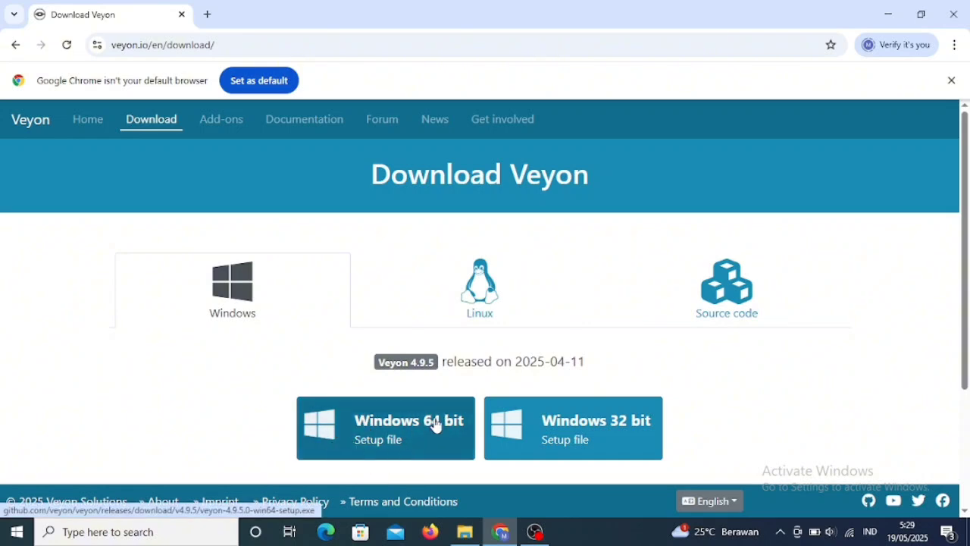
pyautogui.click(891, 14)
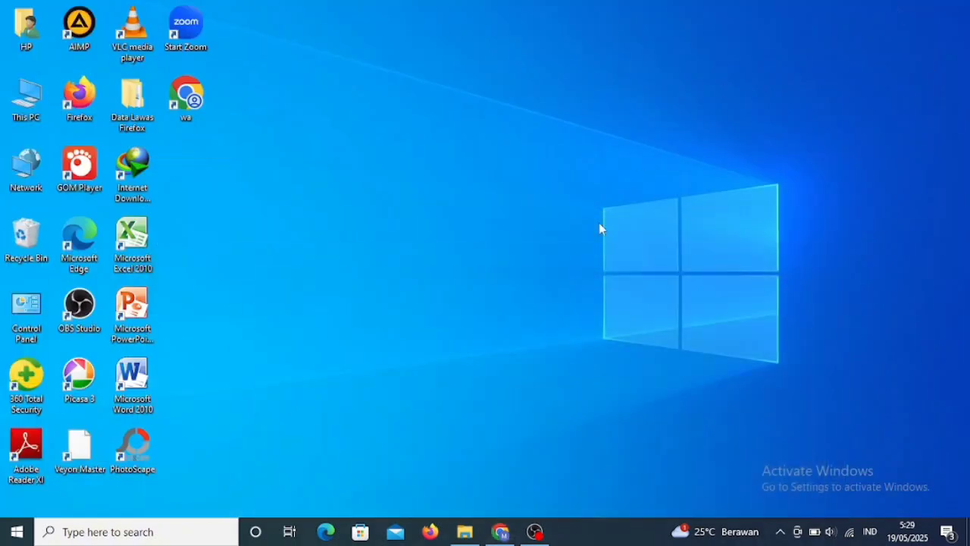
# - Launch veyon-4.9.5.0-win64-setup from the Downloads folder
pyautogui.click(464, 531)
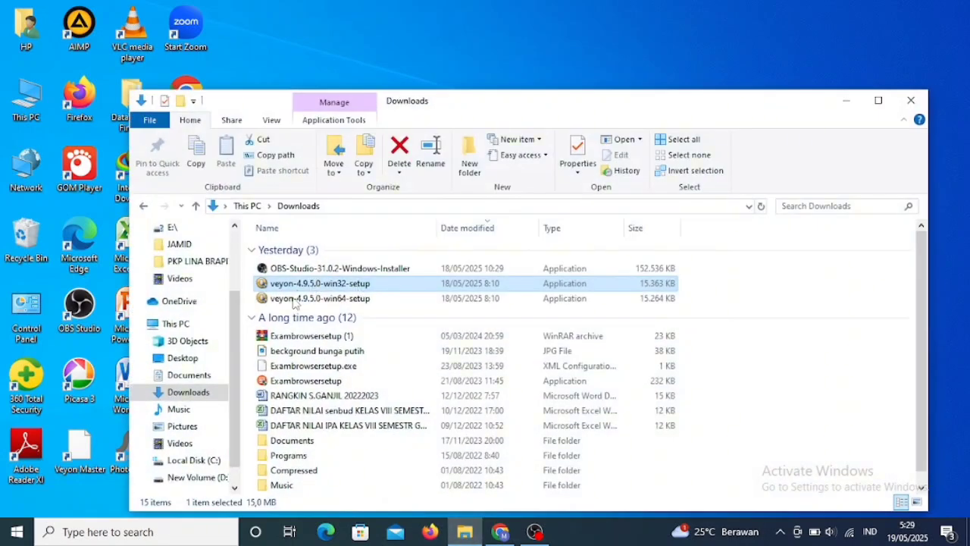
pyautogui.click(342, 300)
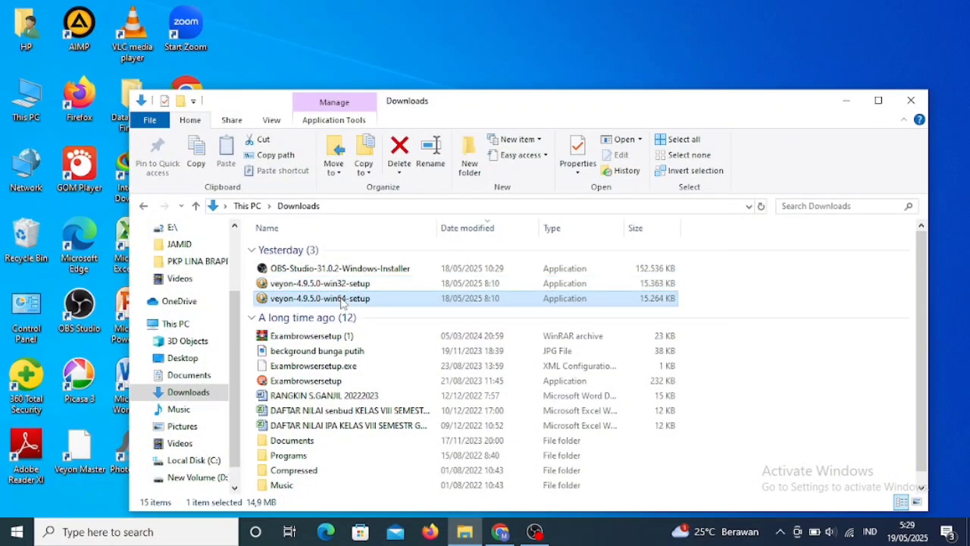
pyautogui.doubleClick(342, 300)
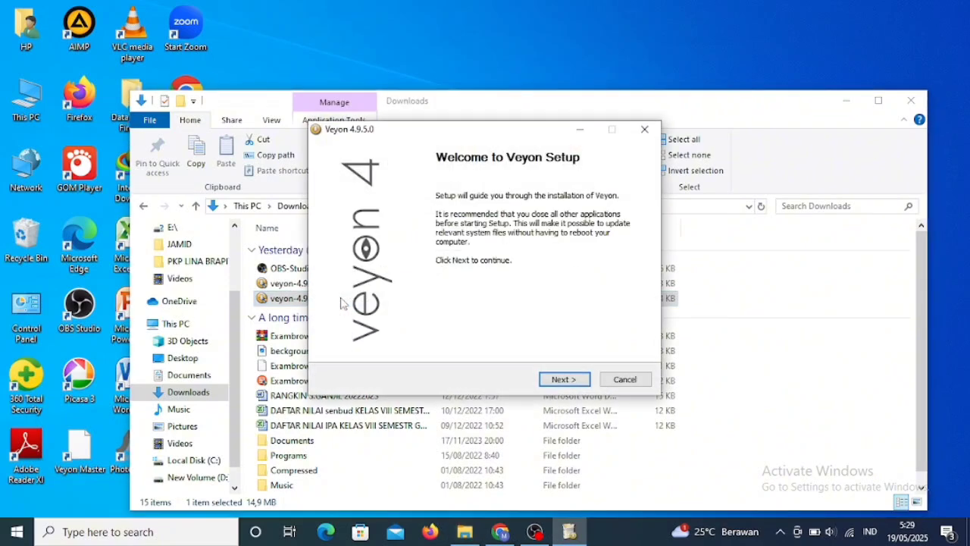
# - Install Veyon 4.9.5 in the default location, excluding Veyon Master, and finish setup
pyautogui.click(562, 379)
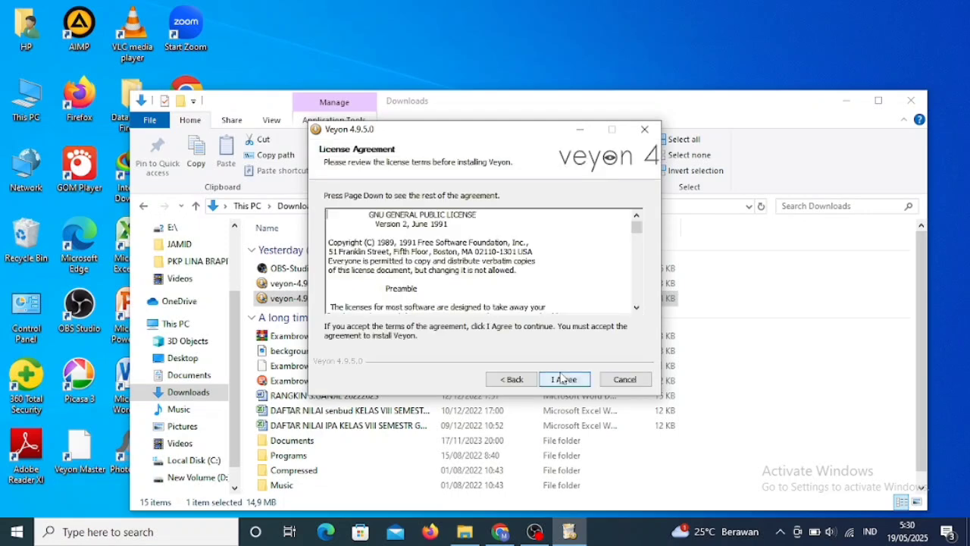
pyautogui.click(561, 379)
pyautogui.click(562, 379)
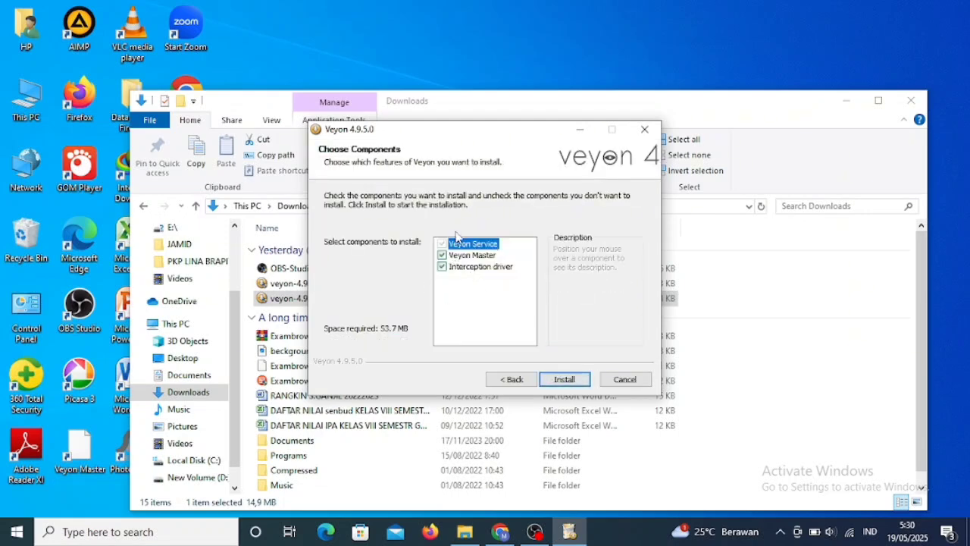
pyautogui.click(443, 256)
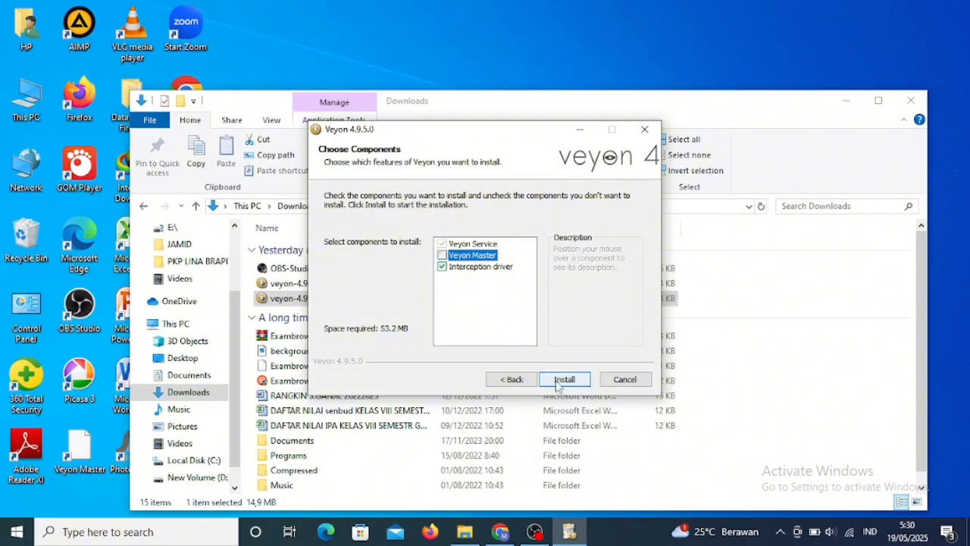
pyautogui.click(562, 380)
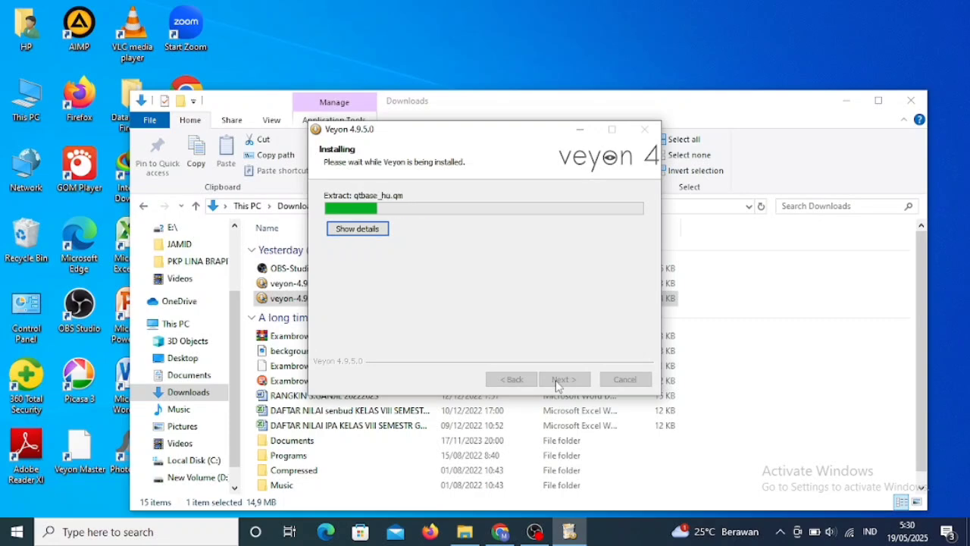
pyautogui.click(557, 384)
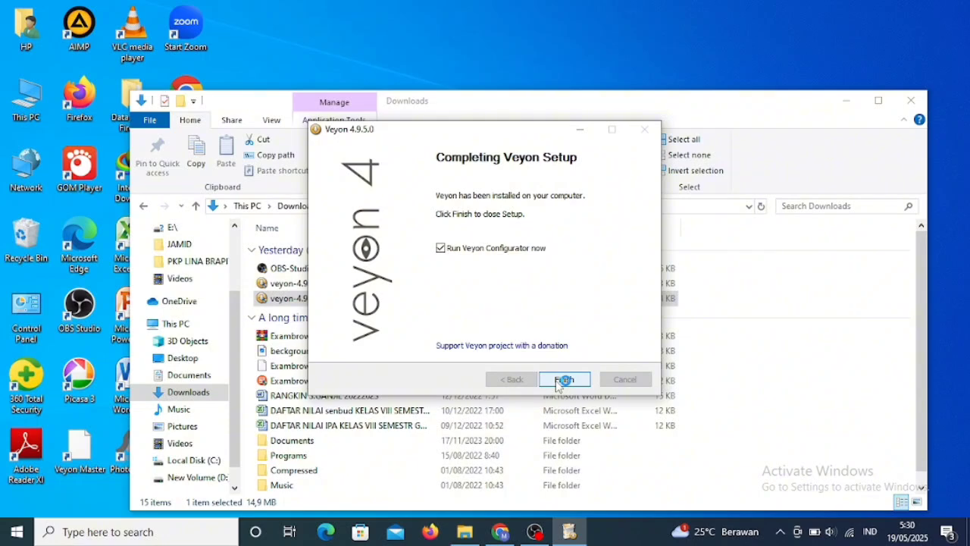
pyautogui.click(563, 380)
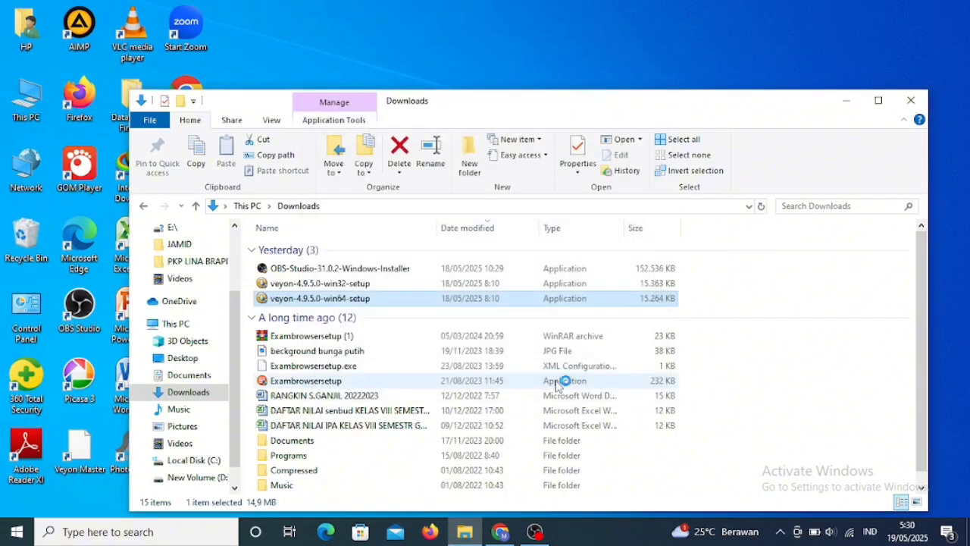
# - Maximize the configurator, keep Key file authentication, and go to the Authentication keys page
pyautogui.click(912, 102)
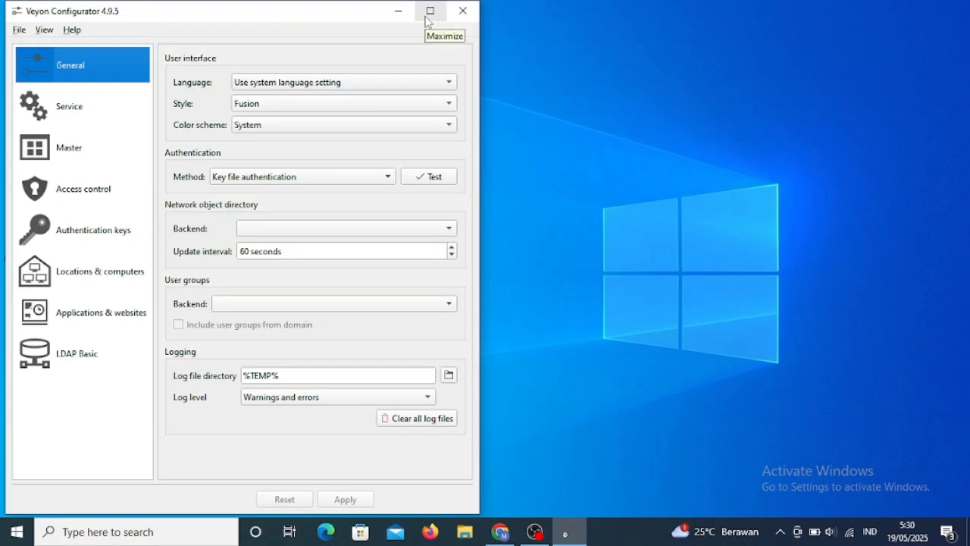
pyautogui.click(430, 11)
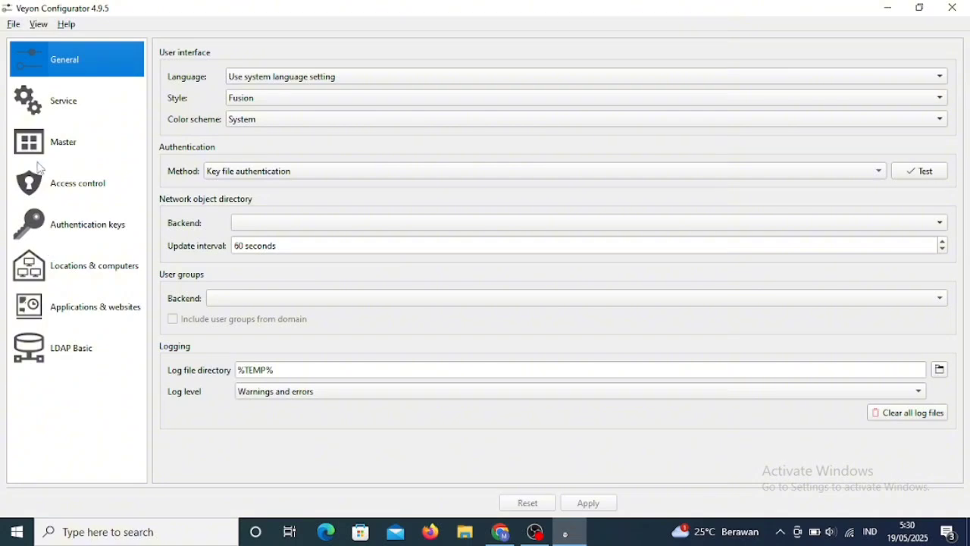
pyautogui.click(216, 173)
pyautogui.click(218, 173)
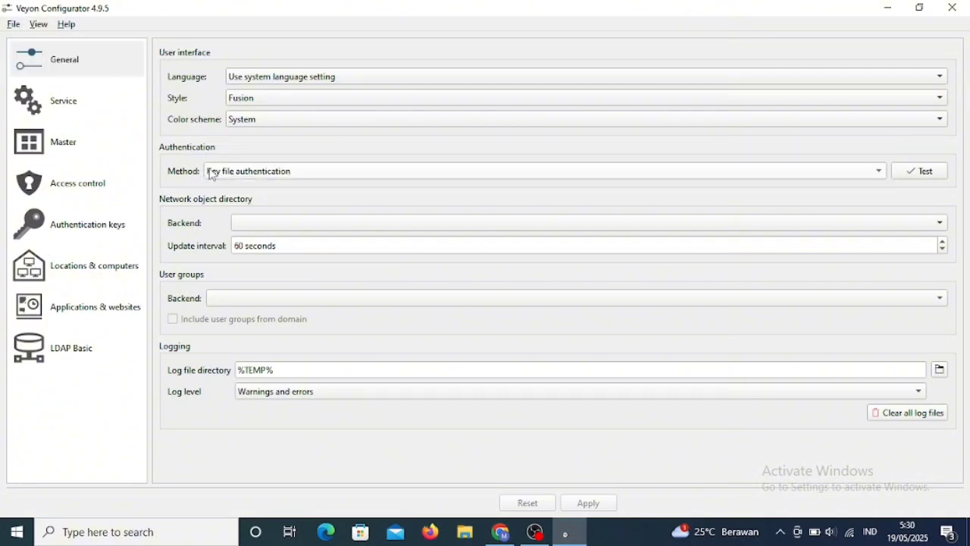
pyautogui.click(84, 103)
pyautogui.click(66, 139)
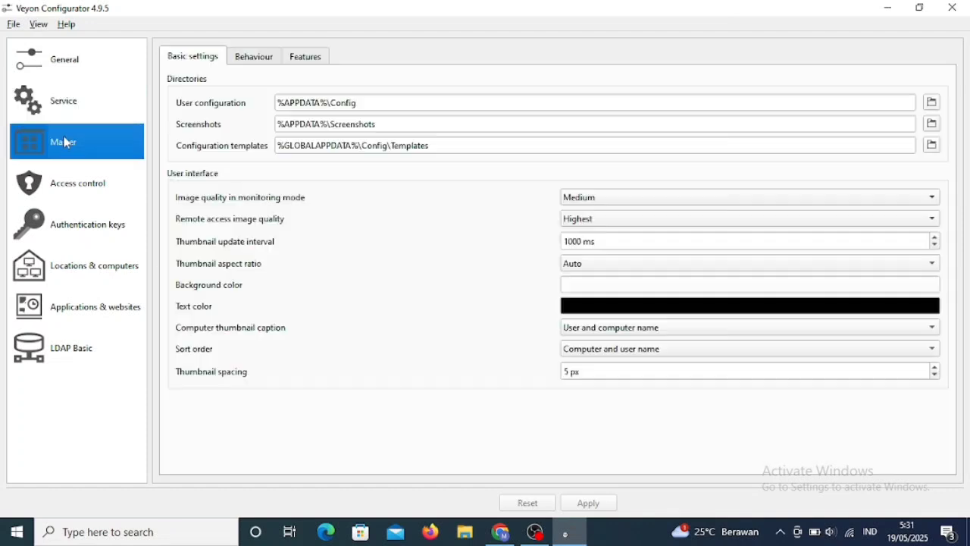
pyautogui.click(72, 183)
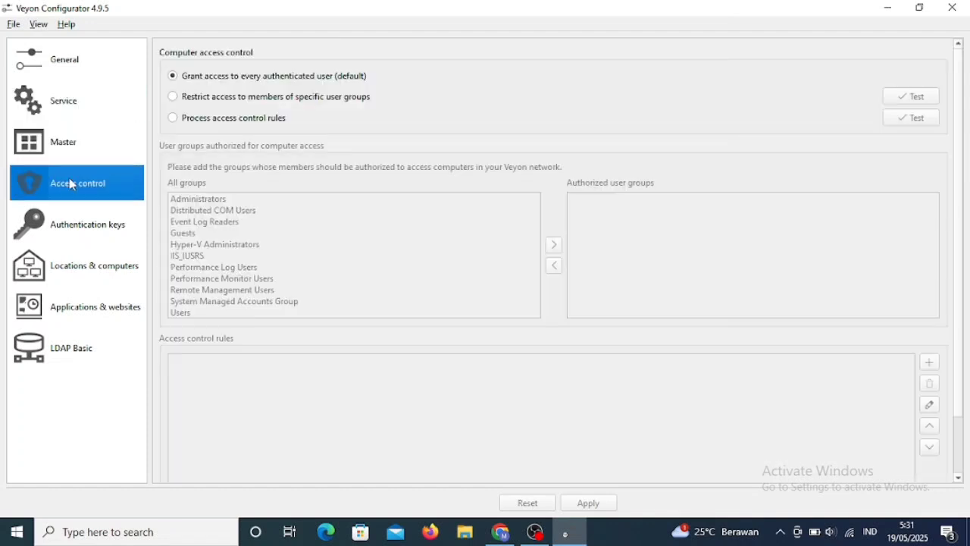
pyautogui.click(70, 229)
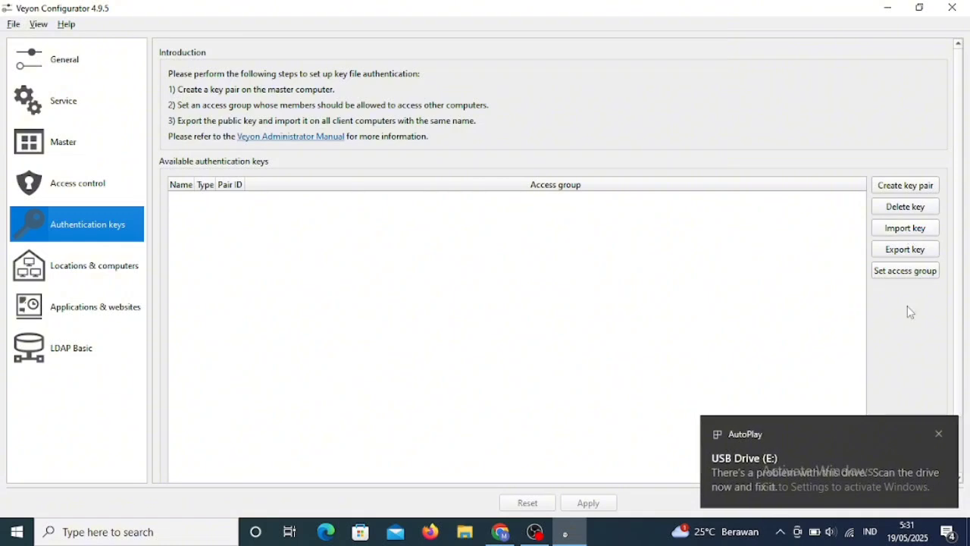
# - Start a key file import, dismissing AutoPlay notices and allowing Veyon past the security alert
pyautogui.click(937, 437)
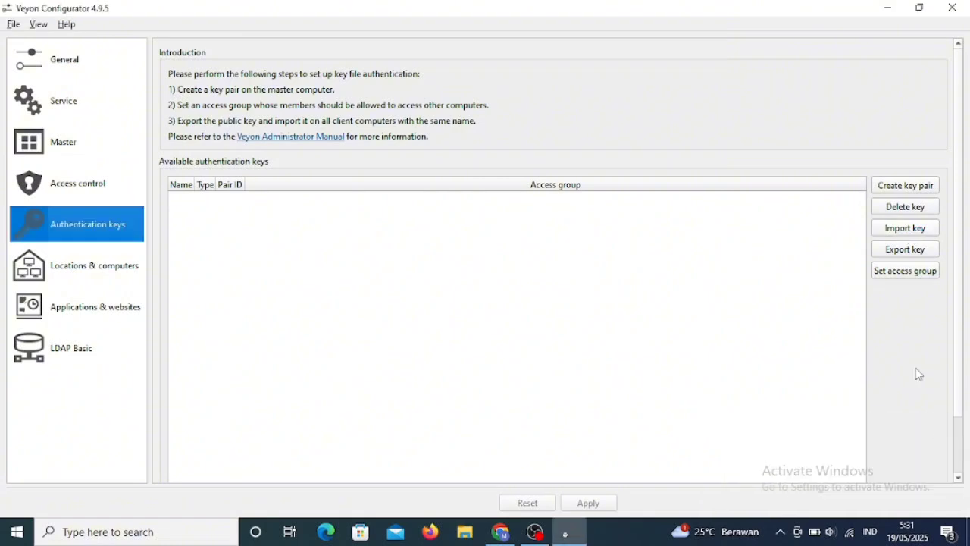
pyautogui.click(896, 229)
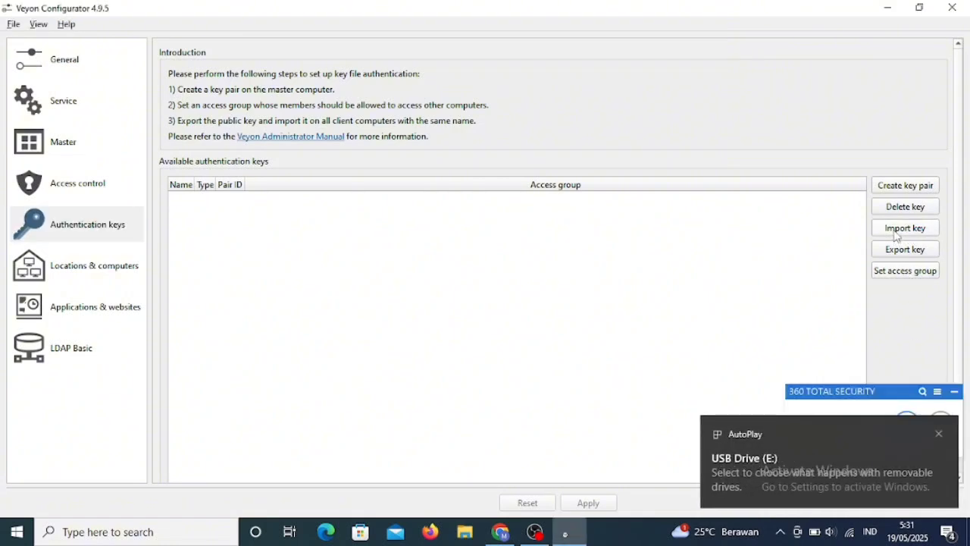
pyautogui.click(940, 435)
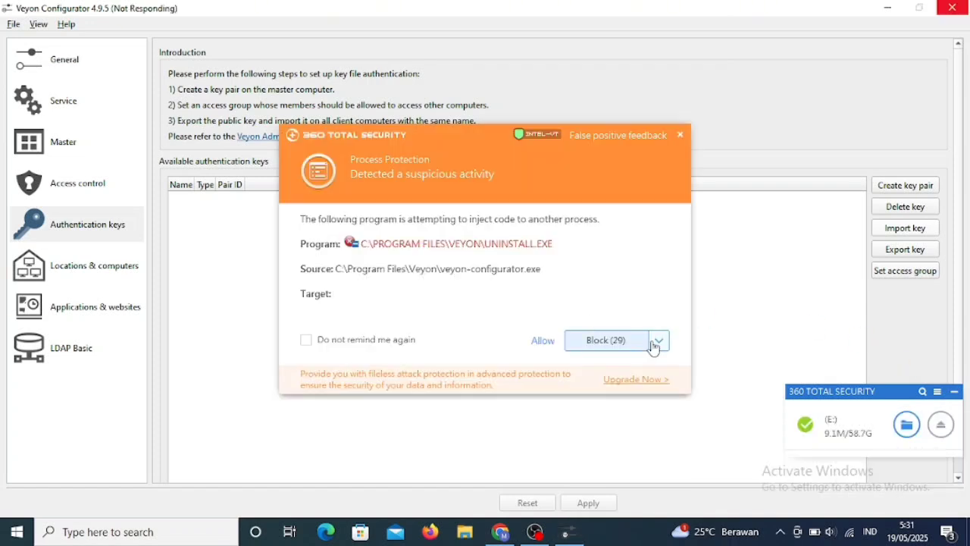
pyautogui.click(656, 341)
pyautogui.click(592, 387)
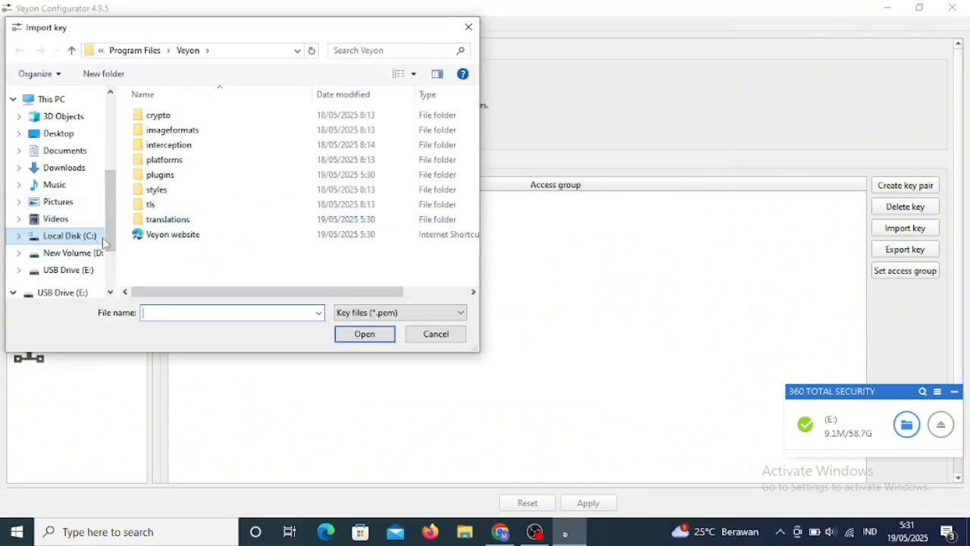
# - Import the .pem public key from USB Drive (E:) and confirm the success message
pyautogui.moveTo(104, 243); pyautogui.dragTo(95, 241)
pyautogui.scroll(-2, 106, 246)
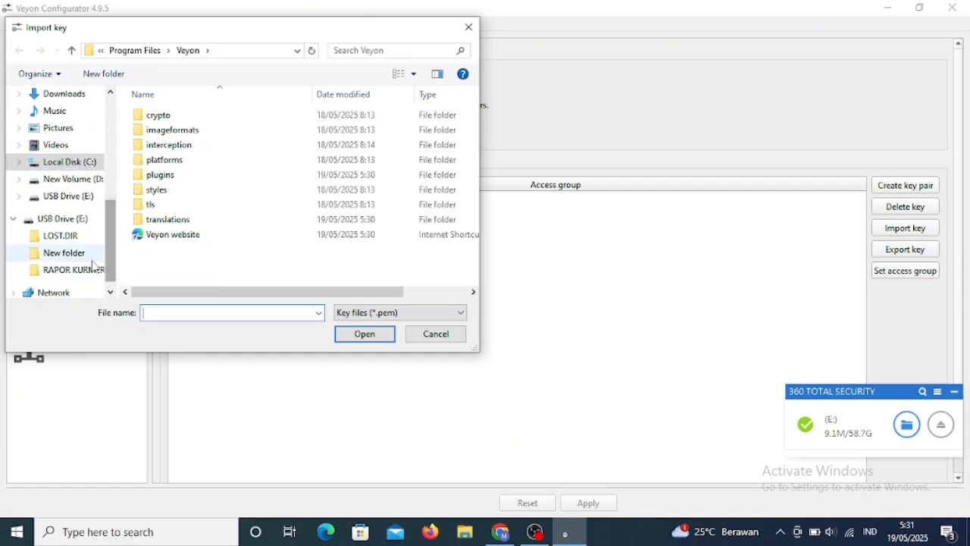
pyautogui.click(69, 221)
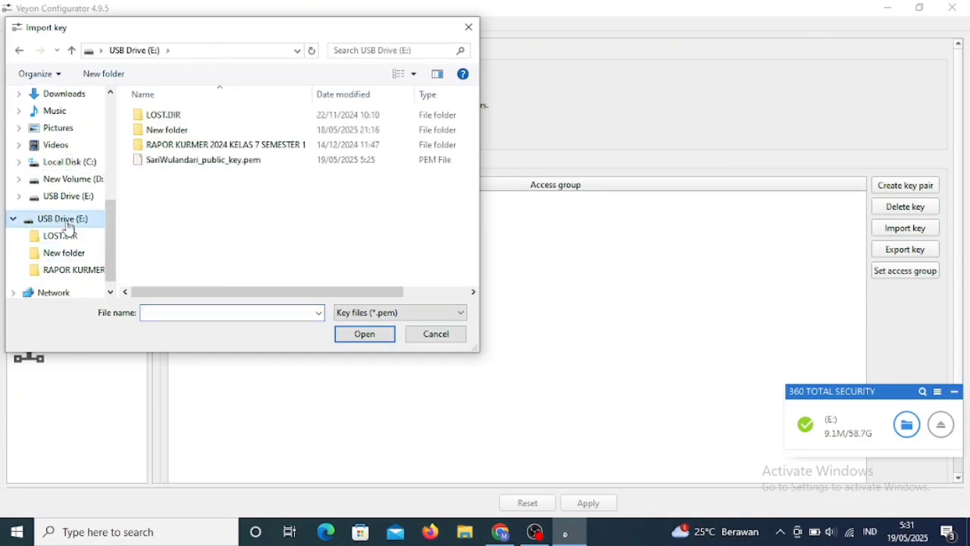
pyautogui.doubleClick(167, 161)
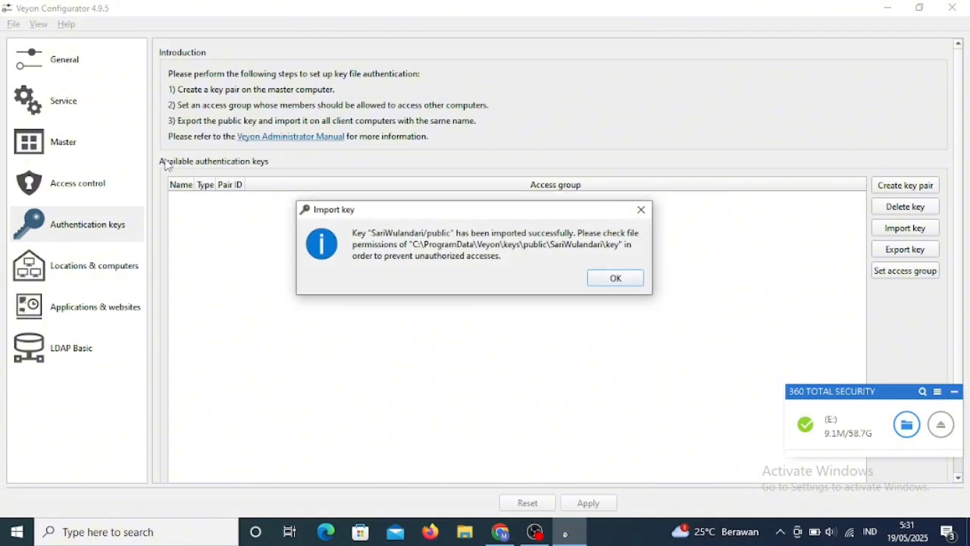
pyautogui.click(619, 282)
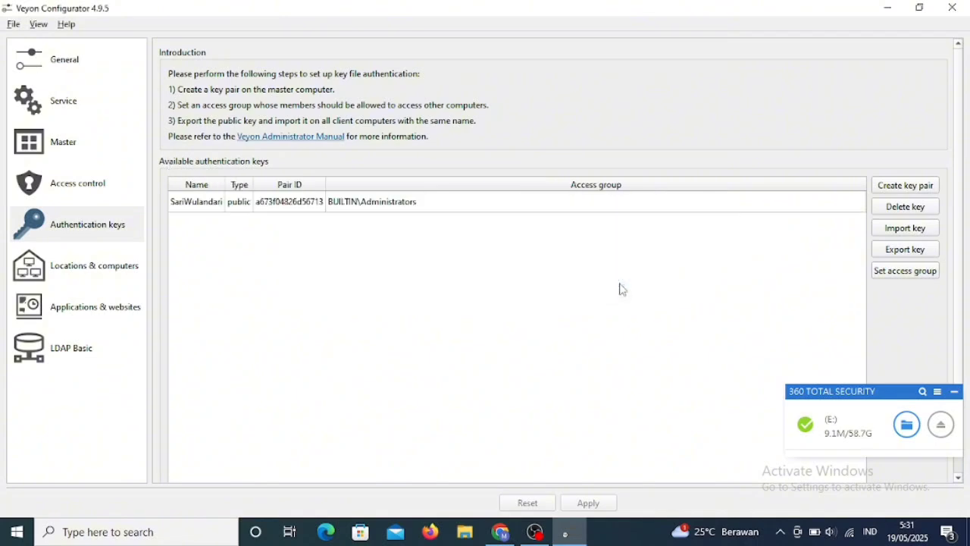
# - Delete the existing LABSMPBerapit location in Locations & computers
pyautogui.click(75, 230)
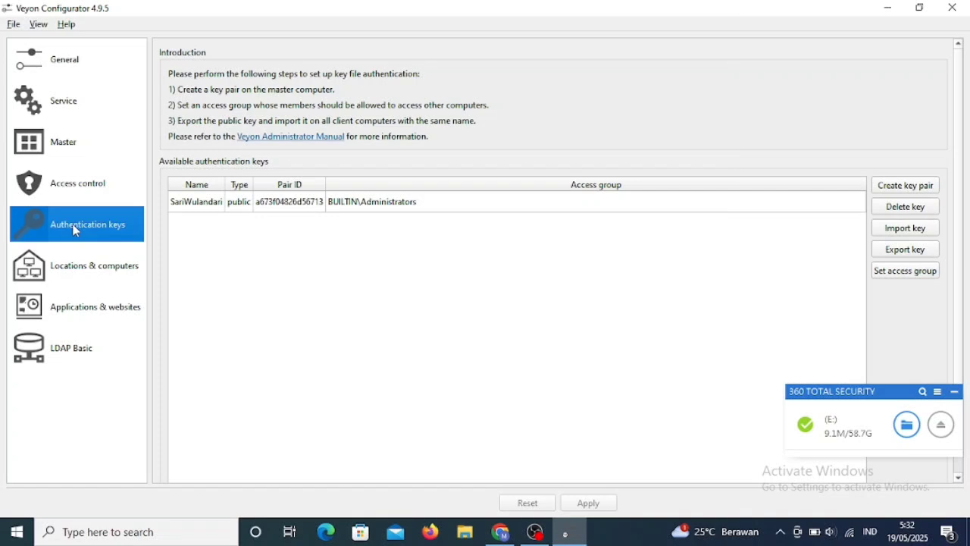
pyautogui.click(89, 259)
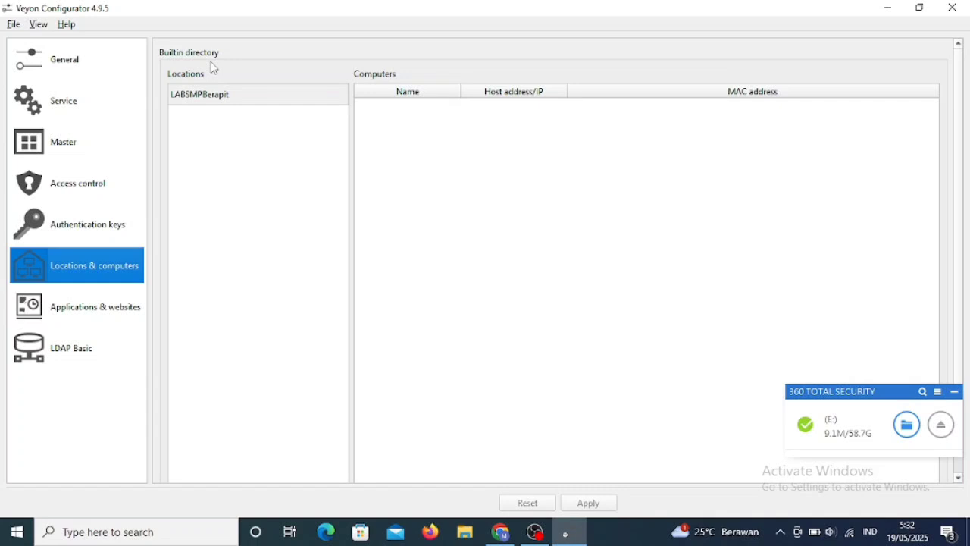
pyautogui.click(224, 94)
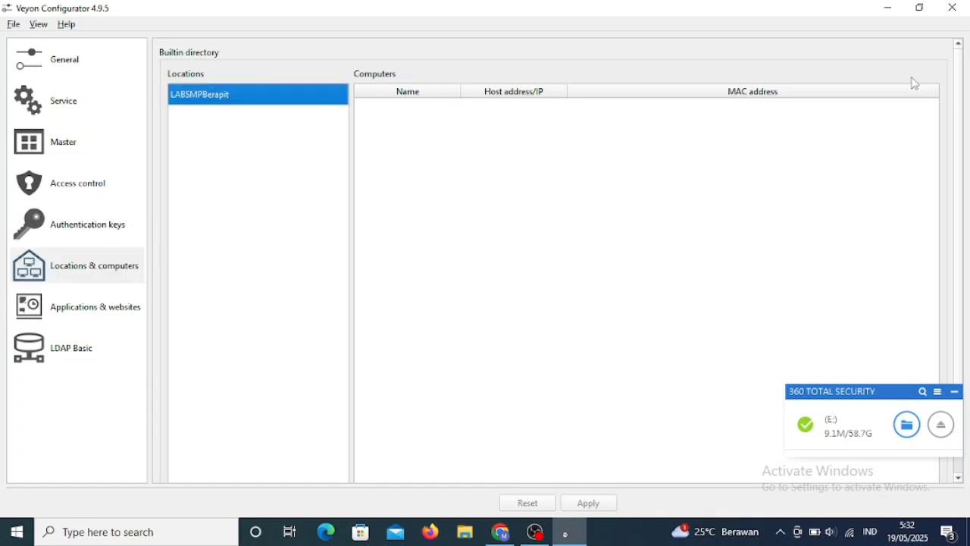
pyautogui.scroll(-2, 960, 97)
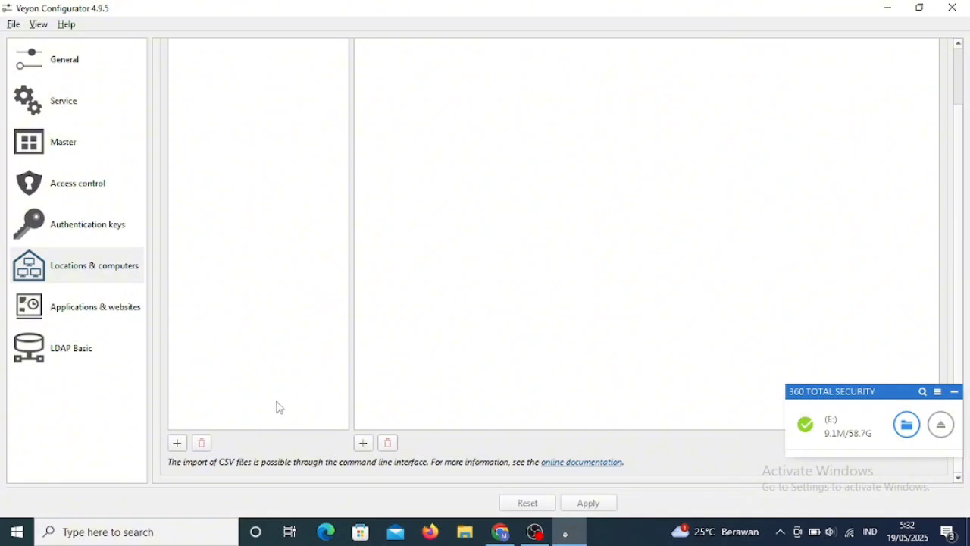
pyautogui.click(202, 442)
pyautogui.scroll(2, 962, 251)
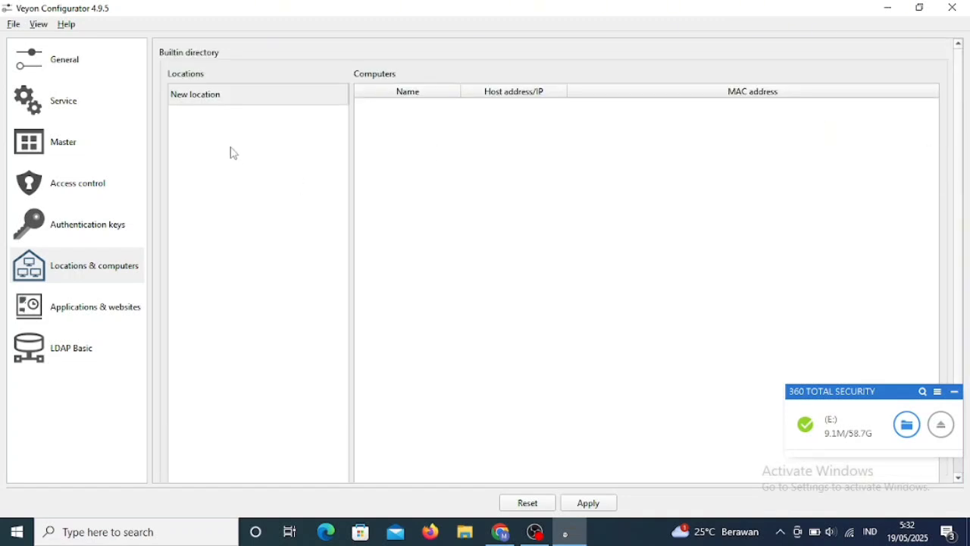
# - Name the new location LABSMPSeiBerapit
pyautogui.doubleClick(248, 99)
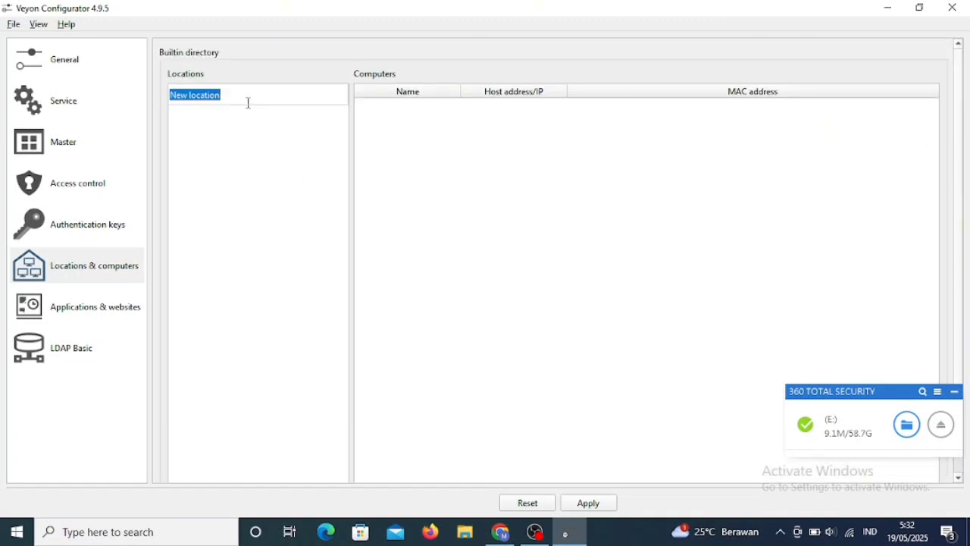
pyautogui.write('LAB')
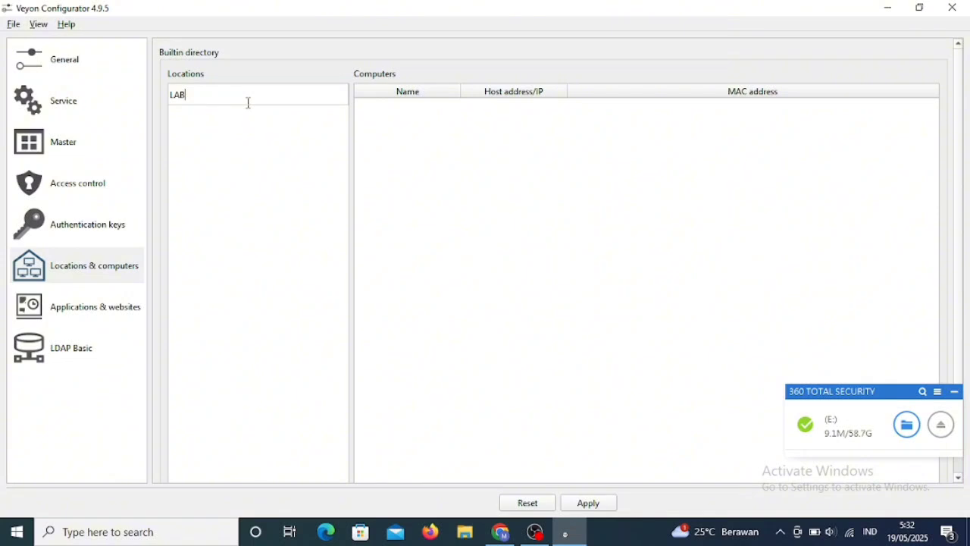
pyautogui.write('SMPSeiBerapit')
pyautogui.press('Return')
pyautogui.scroll(-1, 957, 184)
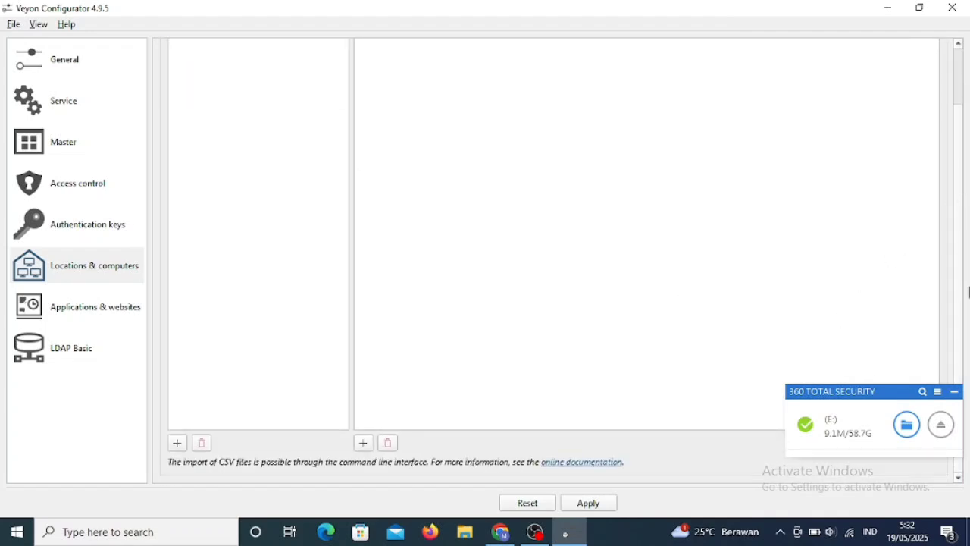
# - Apply the configuration, restart the Veyon service, and confirm the saved location
pyautogui.click(586, 504)
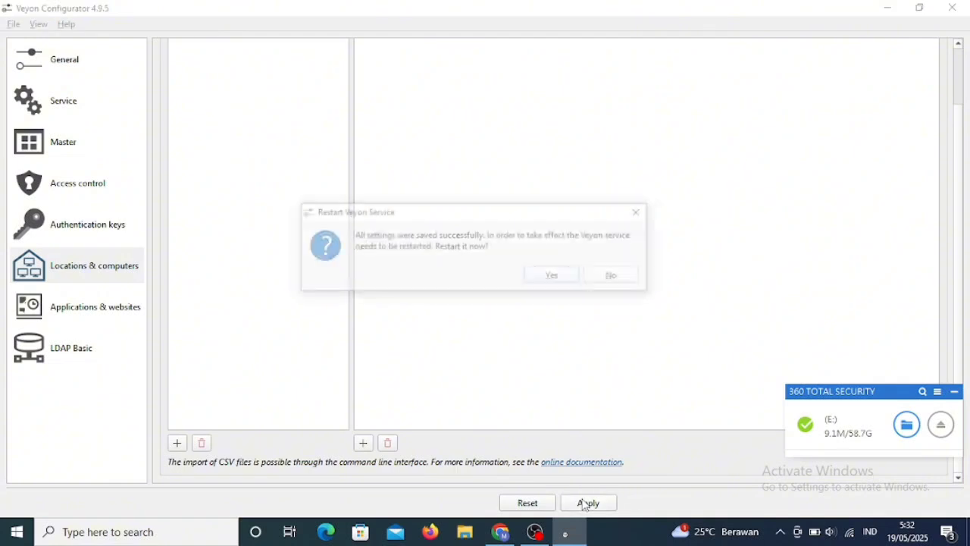
pyautogui.click(555, 276)
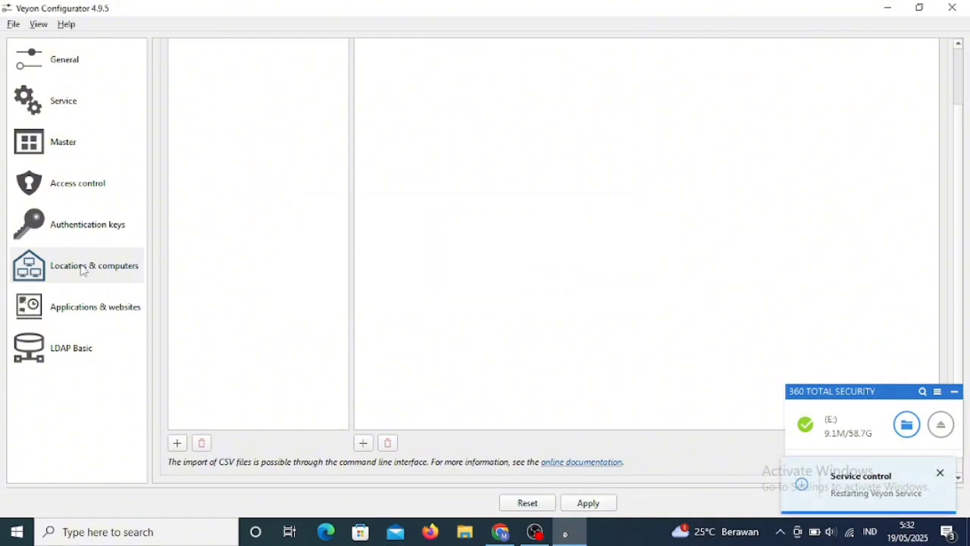
pyautogui.click(82, 306)
pyautogui.click(76, 351)
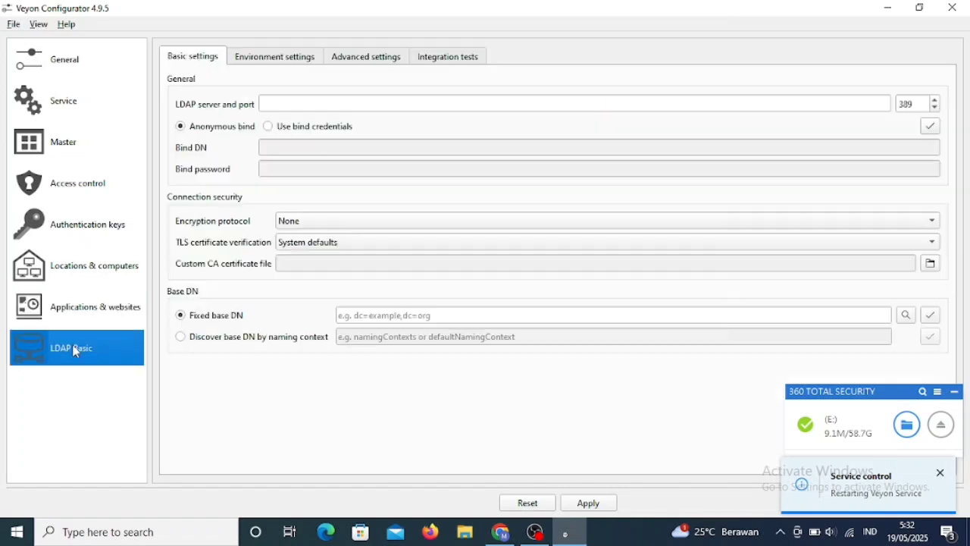
pyautogui.click(67, 280)
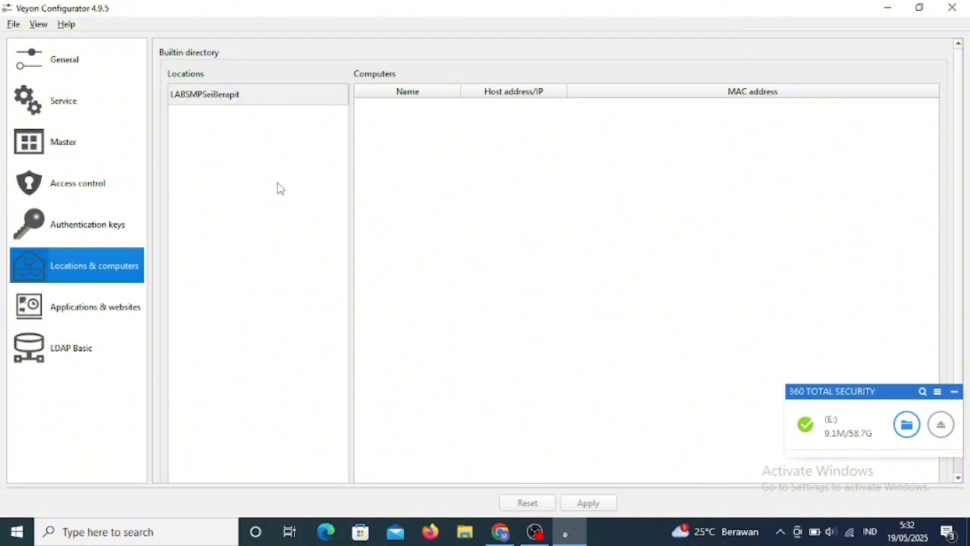
# - Check the access control, master and service pages, then minimize the configurator
pyautogui.click(114, 195)
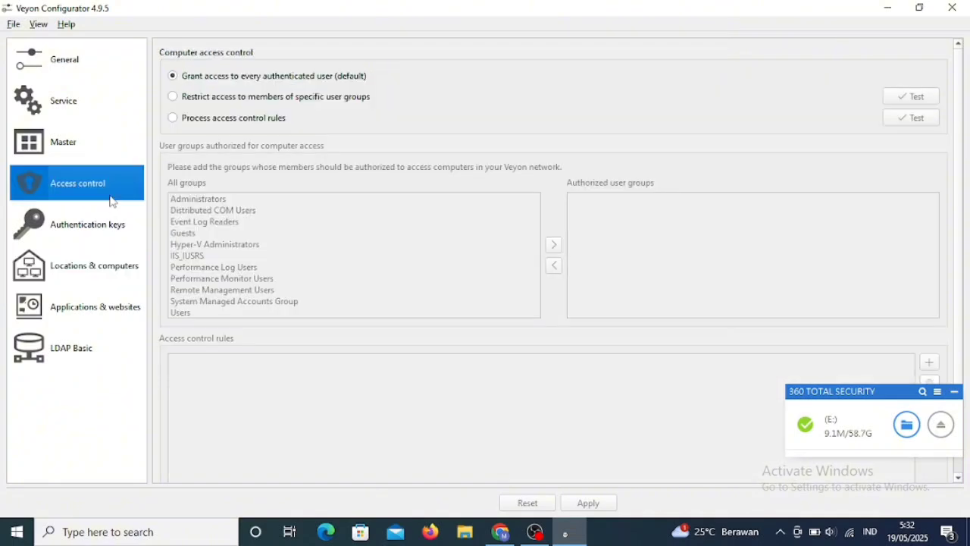
pyautogui.click(80, 143)
pyautogui.click(71, 100)
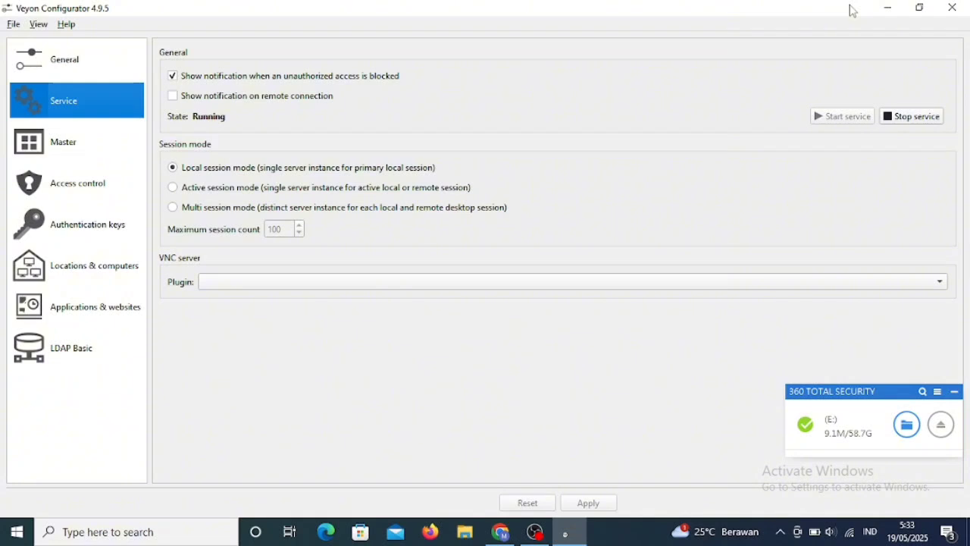
pyautogui.click(899, 9)
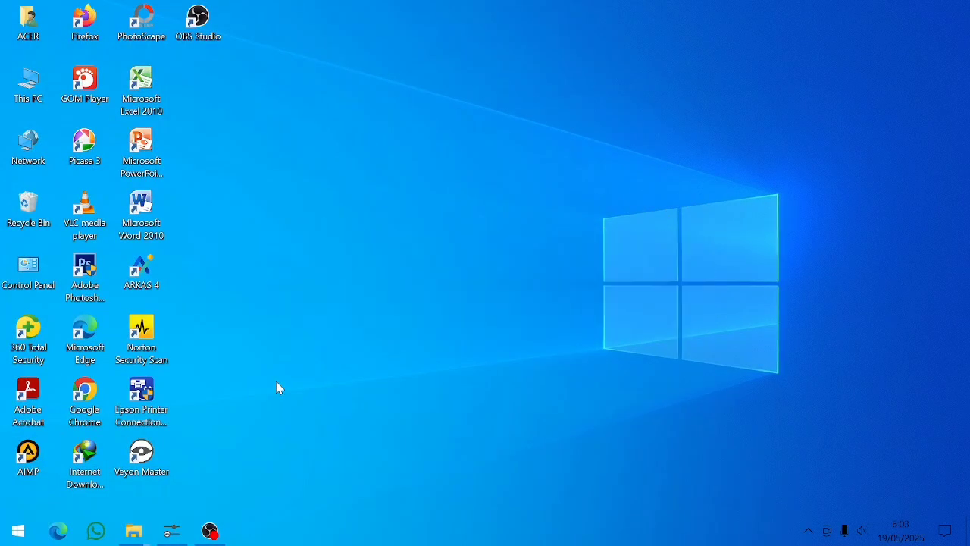
# - Launch Veyon Master and return from the screenshots panel to the Locations & computers list
pyautogui.doubleClick(140, 457)
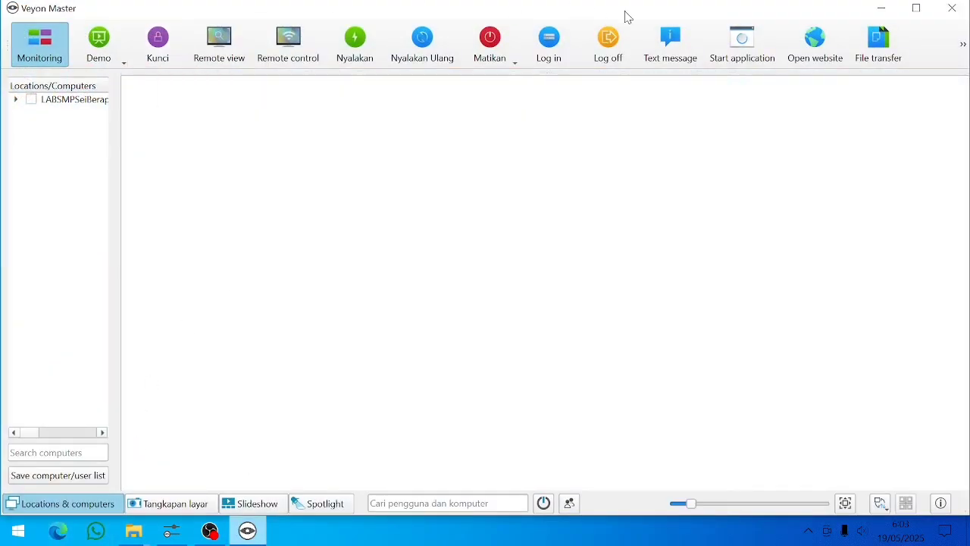
pyautogui.click(161, 505)
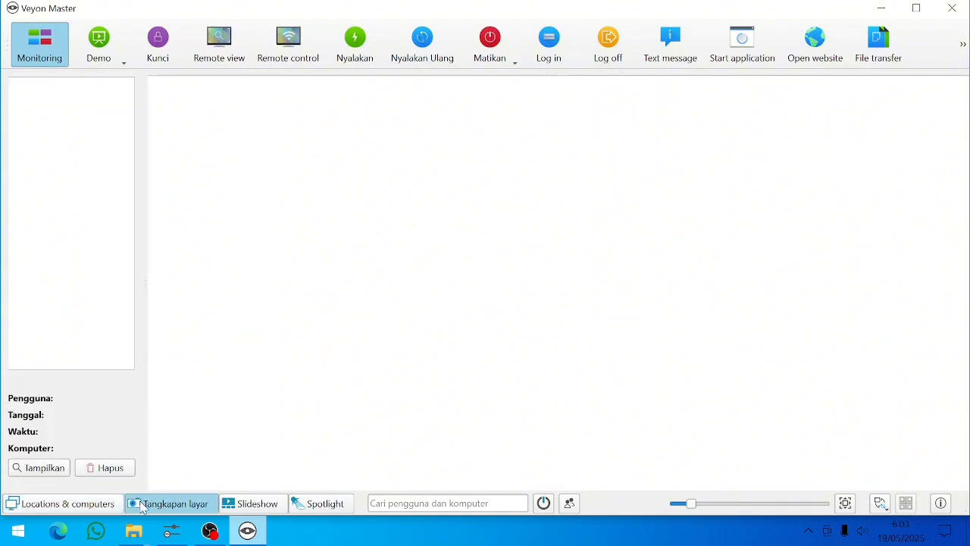
pyautogui.click(98, 507)
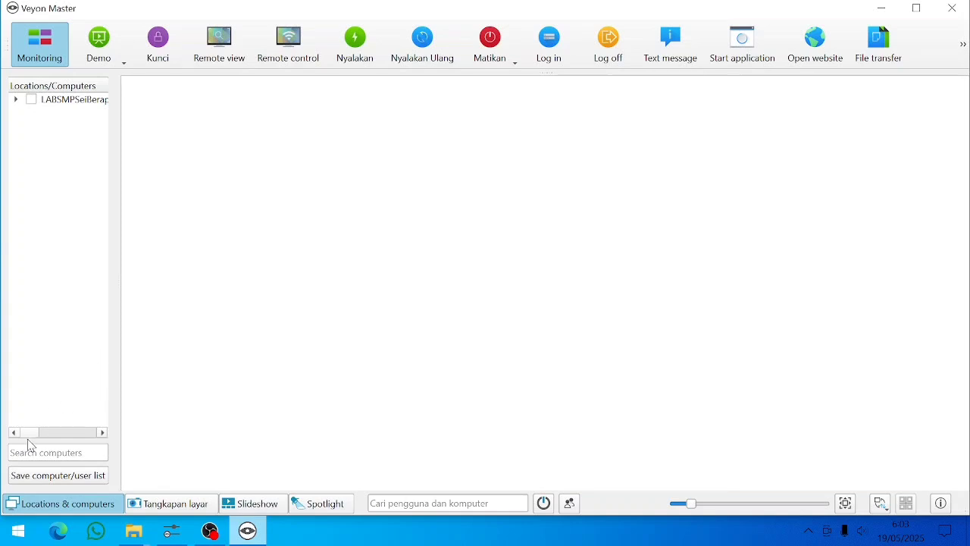
pyautogui.moveTo(27, 432)
pyautogui.mouseDown()
pyautogui.moveTo(38, 433)
pyautogui.moveTo(25, 434)
pyautogui.mouseUp()
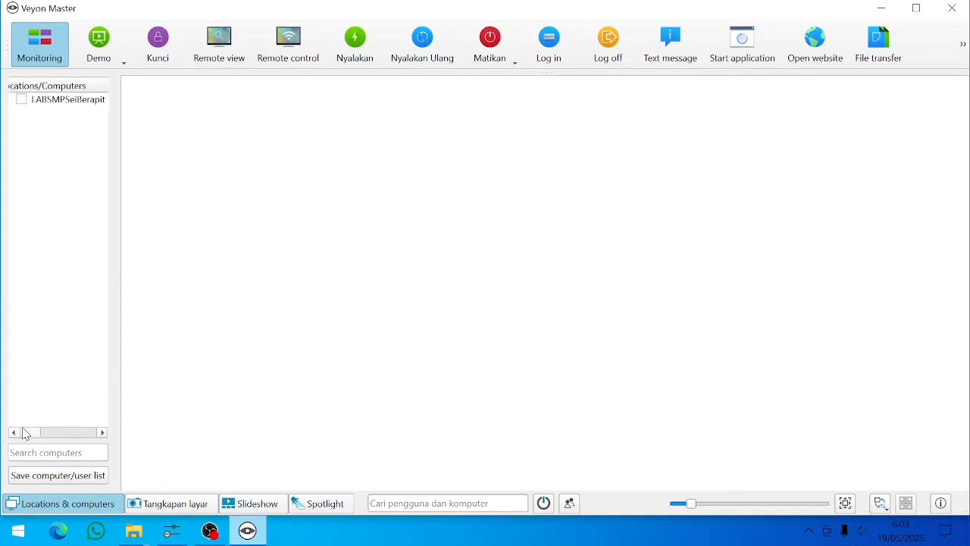
# - Toggle the LABSMPSeiBerapit checkbox until DESKTOP-IBRSQ9U appears in the monitoring view
pyautogui.click(22, 100)
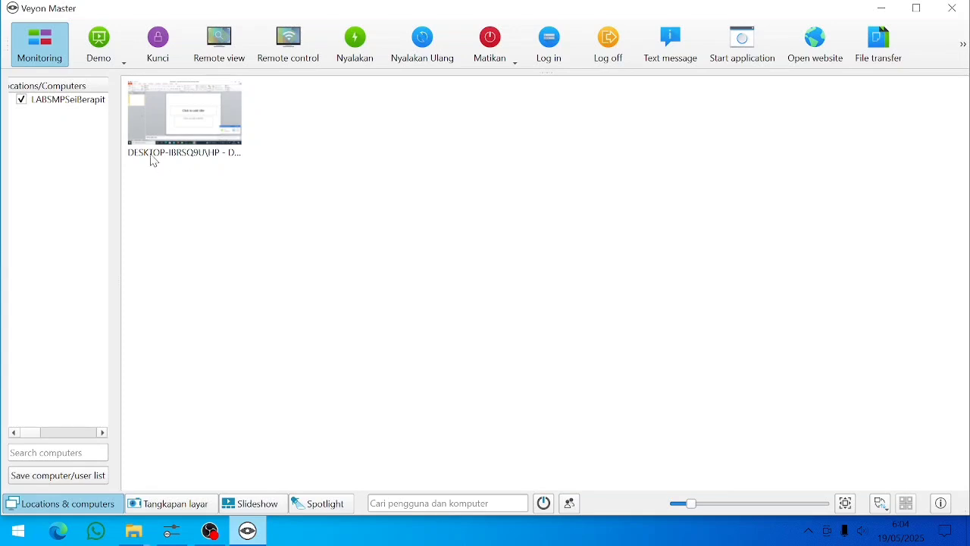
pyautogui.click(22, 102)
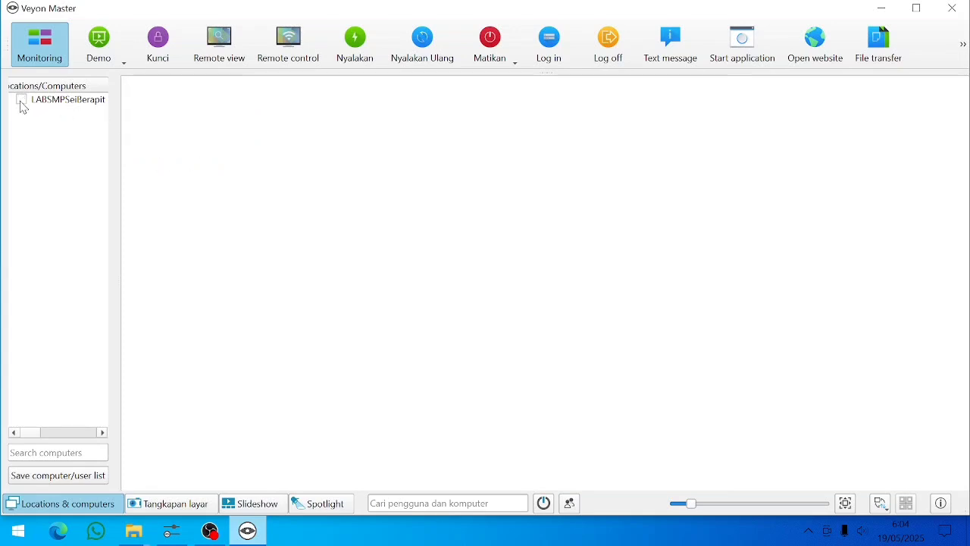
pyautogui.click(22, 102)
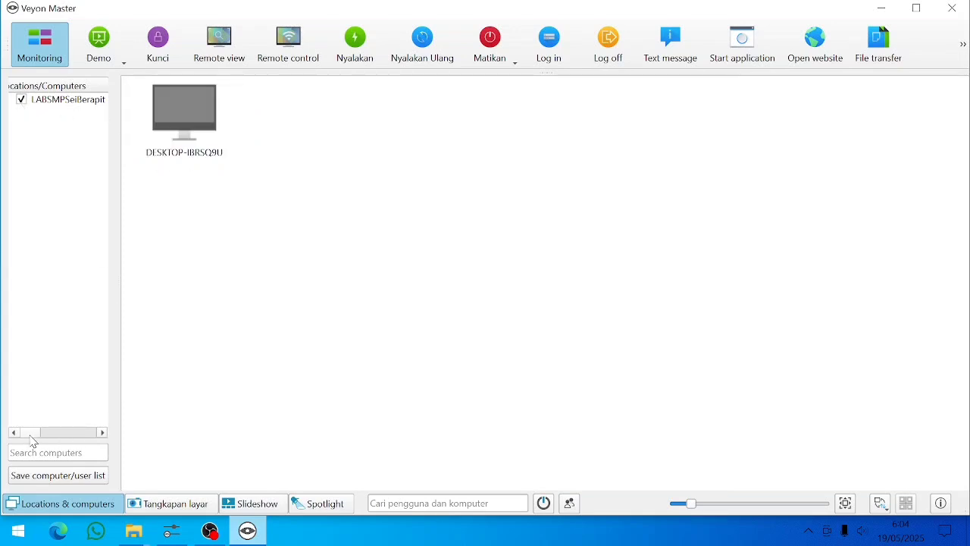
pyautogui.moveTo(34, 438)
pyautogui.mouseDown()
pyautogui.moveTo(104, 441)
pyautogui.moveTo(29, 436)
pyautogui.mouseUp()
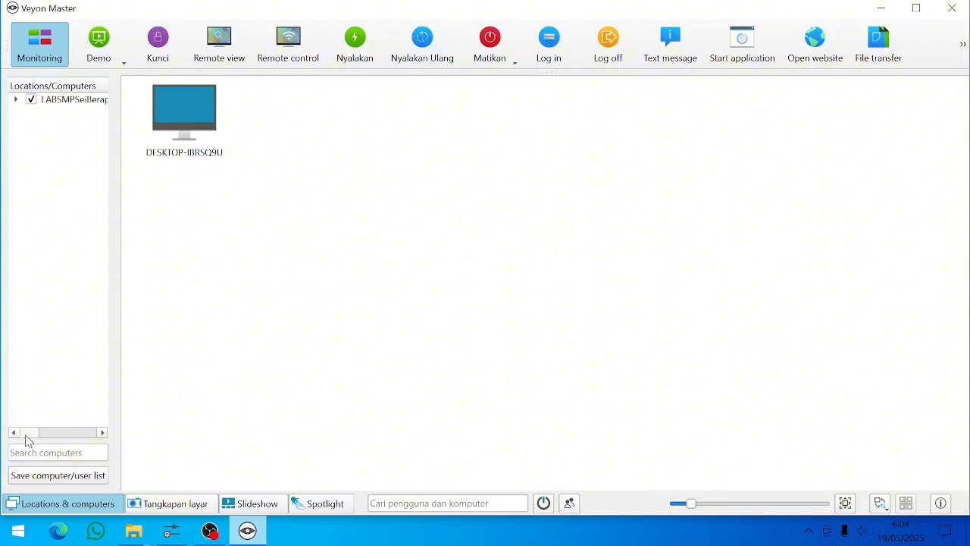